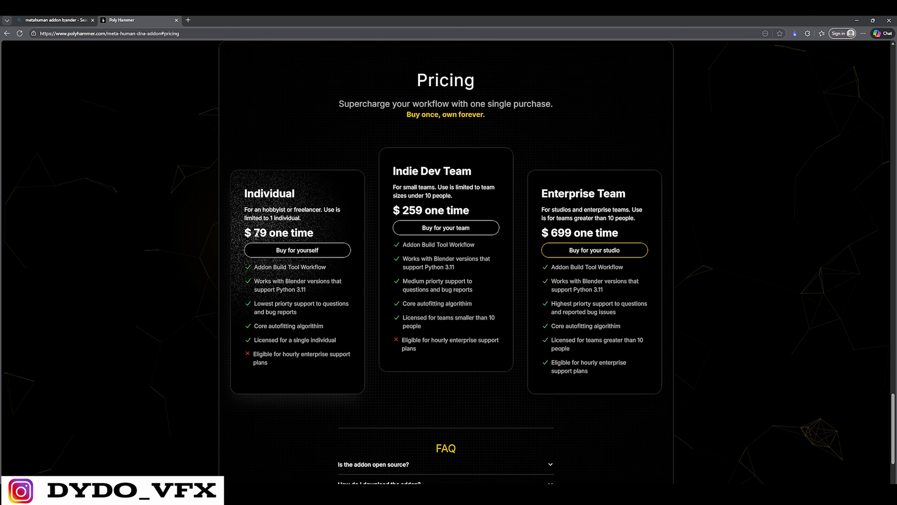
- Check the one-time price of the Individual plan on the Poly Hammer pricing page
{"action": "left_click_drag", "start_coordinate": [312, 231], "coordinate": [267, 232]}
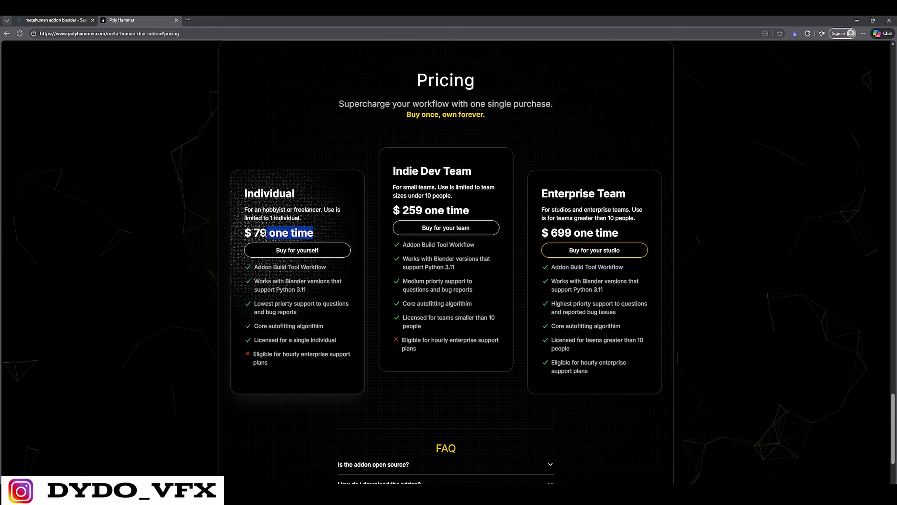
{"action": "left_click", "coordinate": [267, 232]}
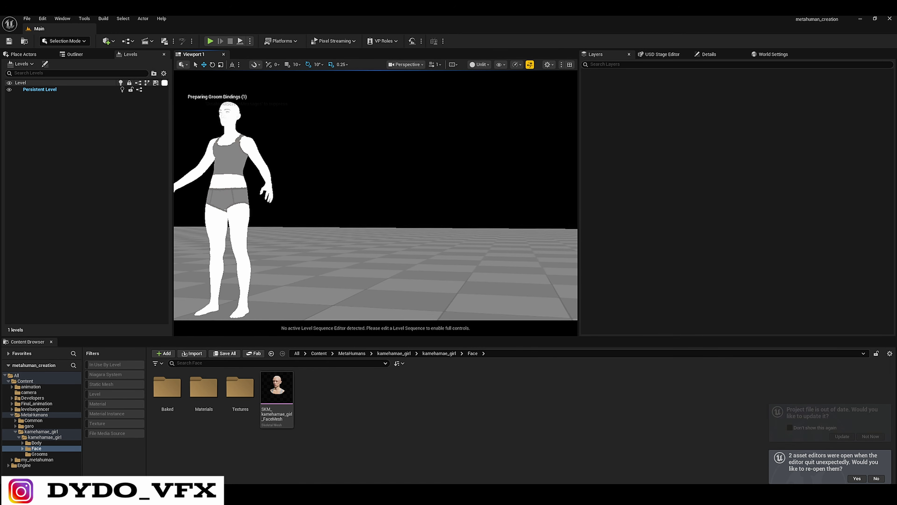
- Switch to Unreal Engine and search the project's plugins for metahuman to check which MetaHuman plugins are enabled
{"action": "right_click_drag", "start_coordinate": [350, 144], "coordinate": [350, 144]}
{"action": "key", "text": "w"}
{"action": "scroll", "coordinate": [350, 143], "scroll_direction": "down", "scroll_amount": 3}
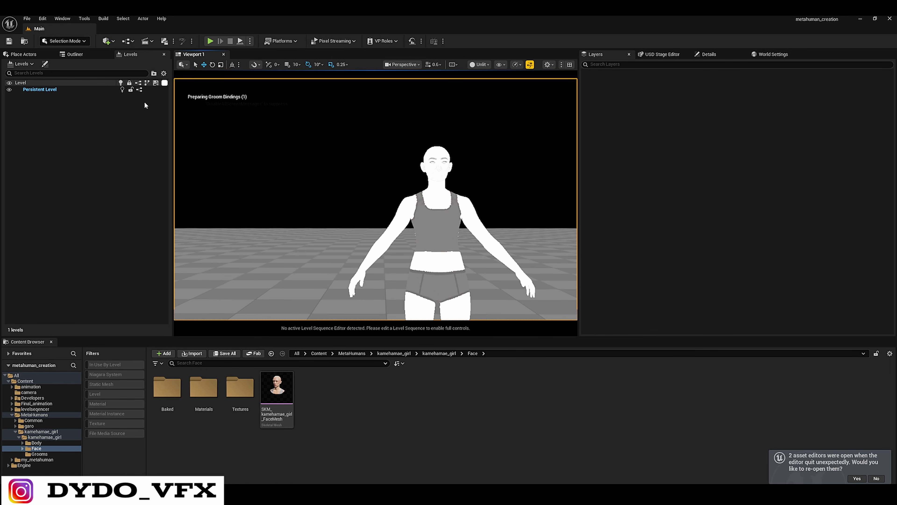
{"action": "left_click", "coordinate": [44, 19]}
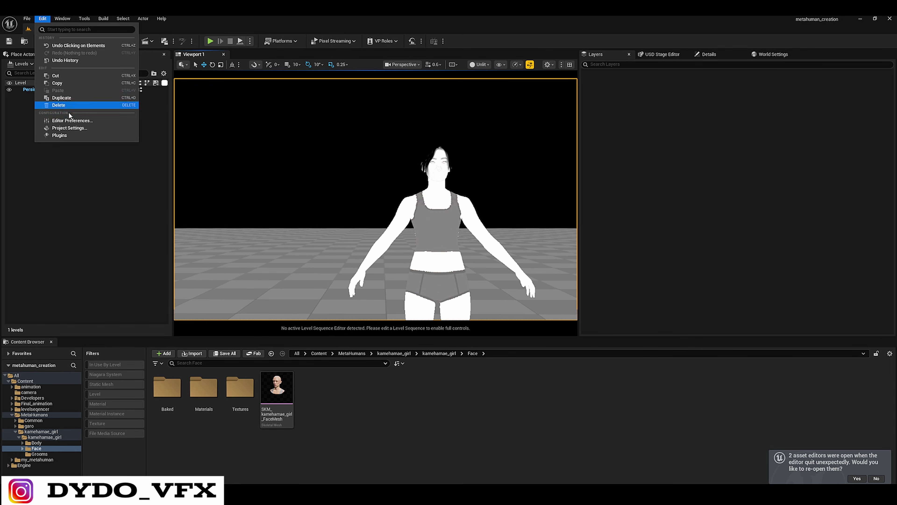
{"action": "left_click", "coordinate": [60, 136]}
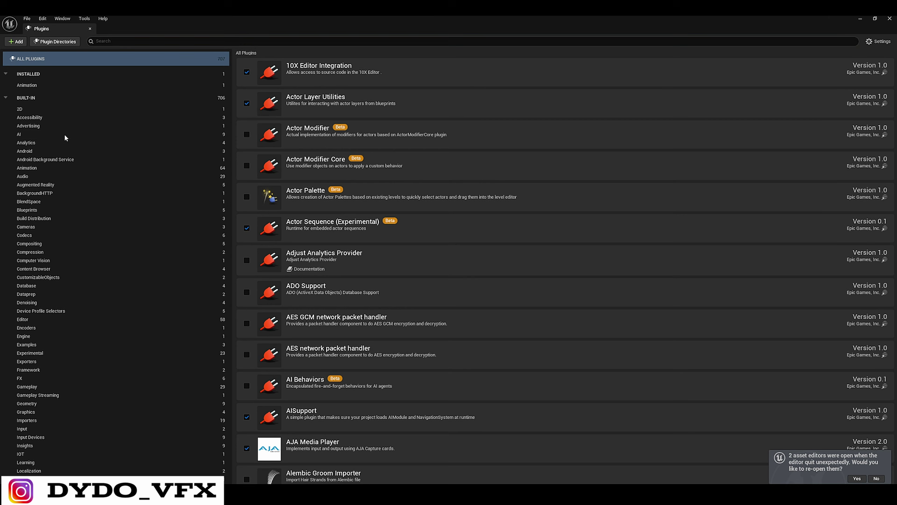
{"action": "left_click", "coordinate": [279, 43]}
{"action": "type", "text": "metah"}
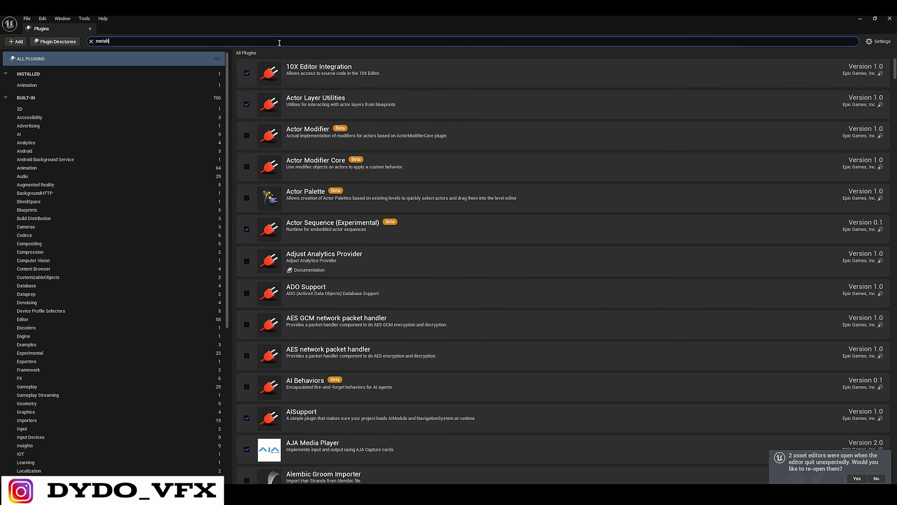
{"action": "type", "text": "uman"}
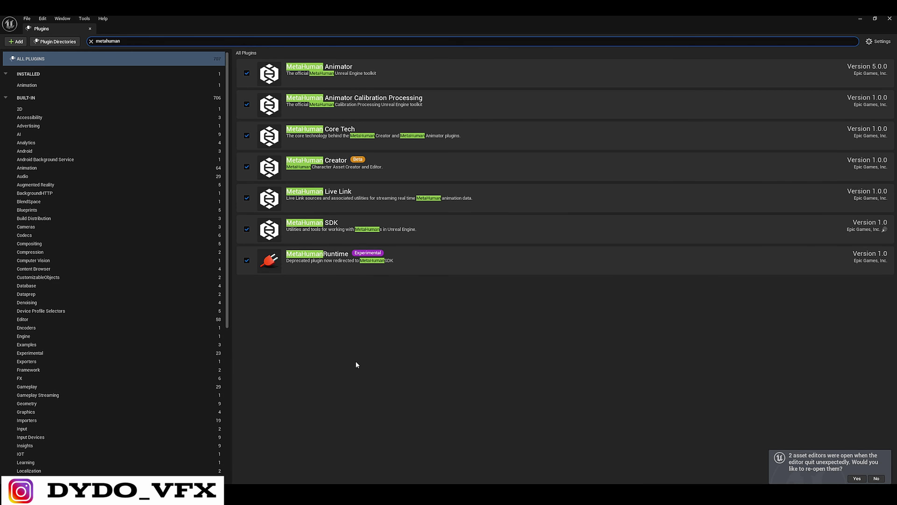
{"action": "left_click", "coordinate": [890, 19]}
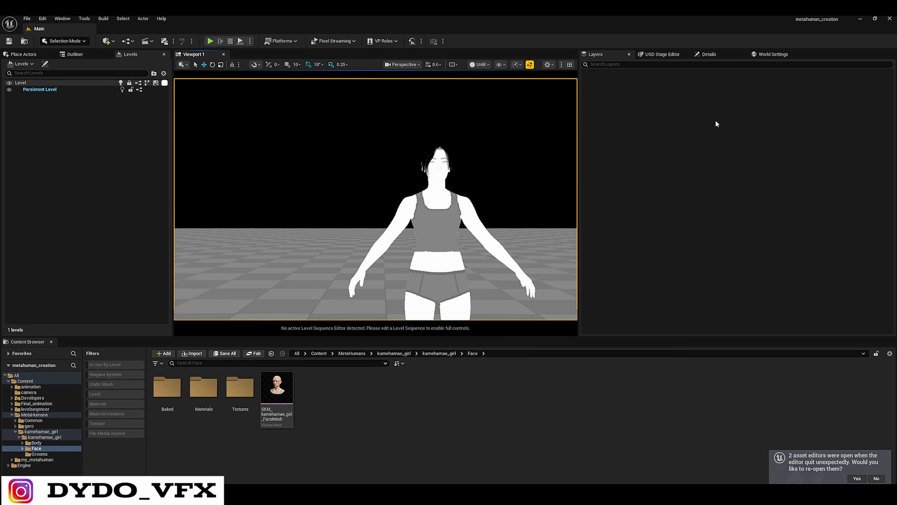
{"action": "right_click", "coordinate": [413, 407]}
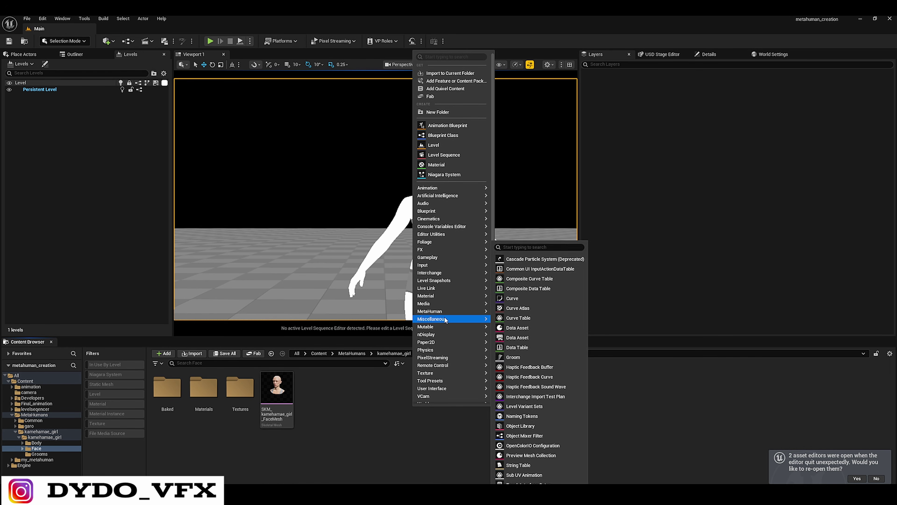
{"action": "mouse_move", "coordinate": [445, 312]}
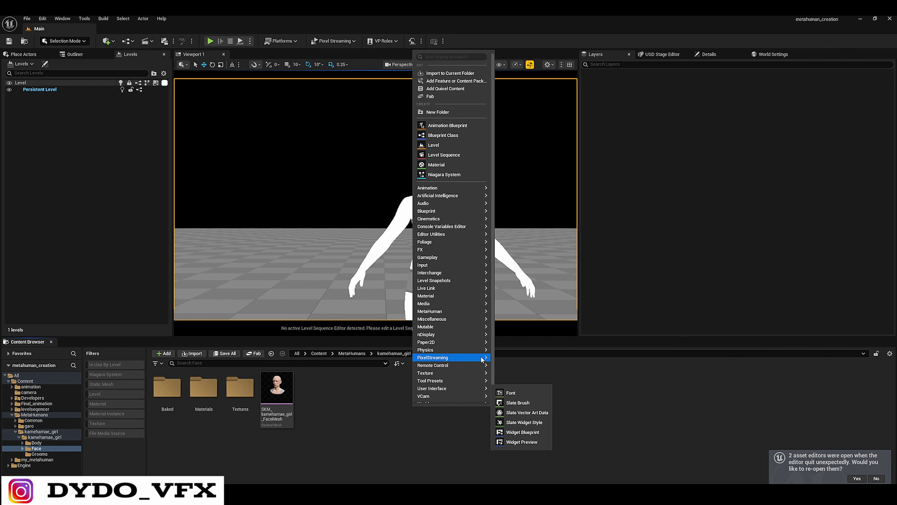
{"action": "left_click", "coordinate": [528, 345]}
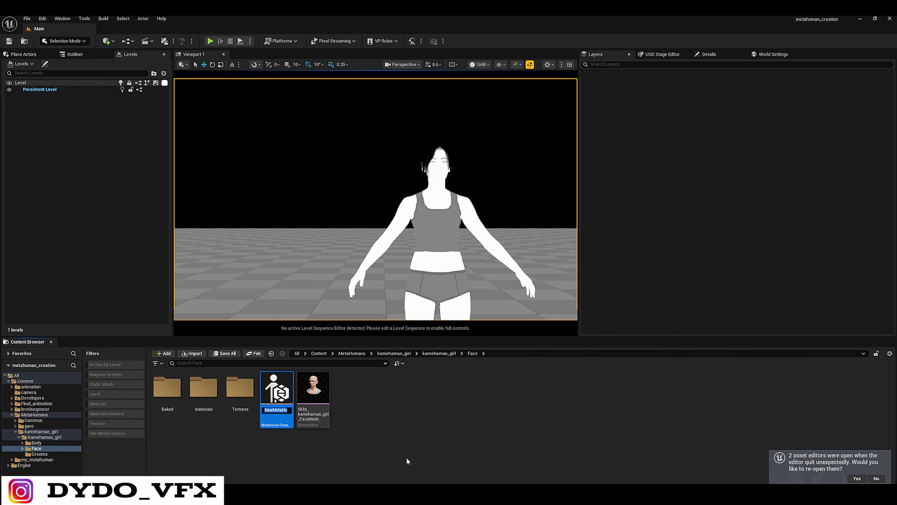
{"action": "key", "text": "Return"}
{"action": "key", "text": "Delete"}
{"action": "left_click", "coordinate": [398, 375]}
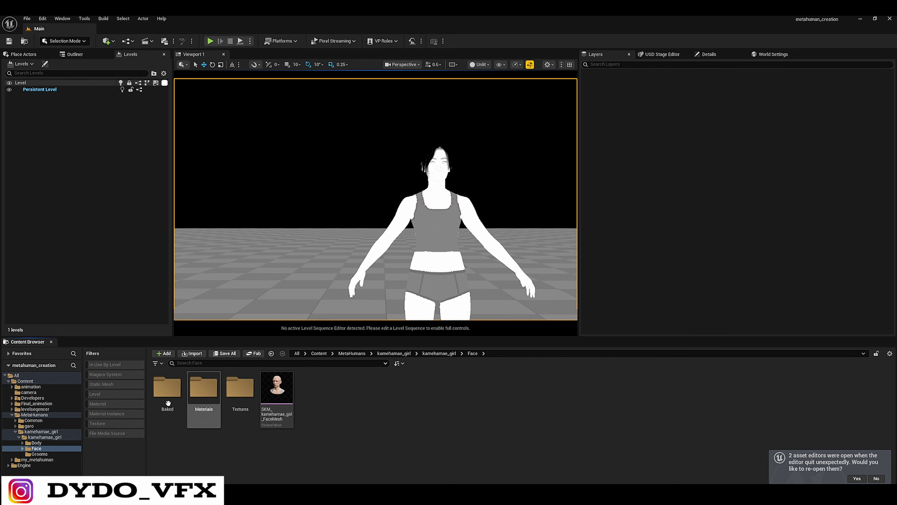
- Create and open a new MetaHuman Character in the Content folder and apply the female preset with short black hair
{"action": "left_click", "coordinate": [25, 381]}
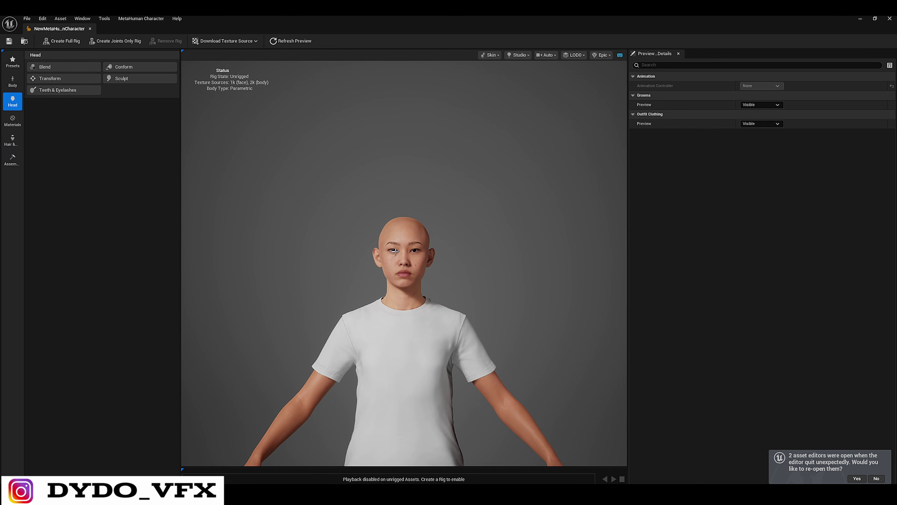
{"action": "scroll", "coordinate": [420, 294], "scroll_direction": "up", "scroll_amount": 2}
{"action": "left_click_drag", "start_coordinate": [530, 285], "coordinate": [565, 285]}
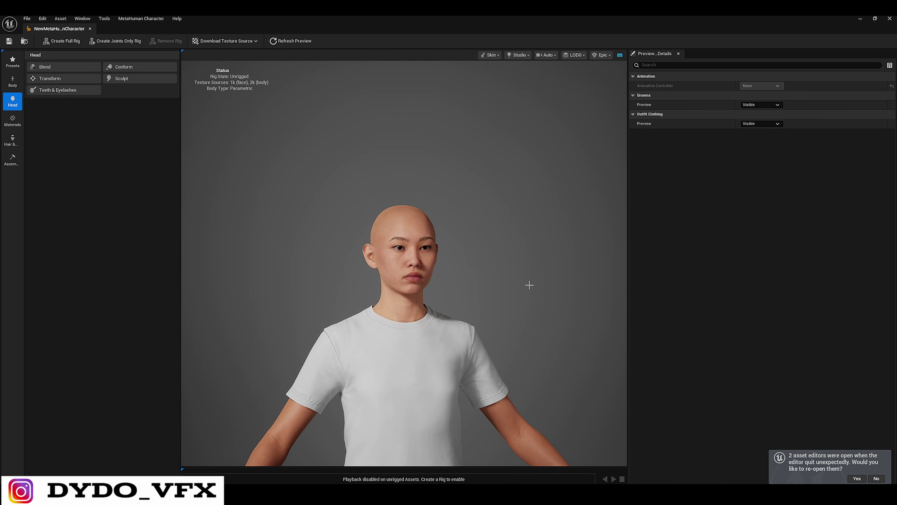
{"action": "left_click", "coordinate": [12, 62]}
{"action": "scroll", "coordinate": [91, 405], "scroll_direction": "down", "scroll_amount": 3}
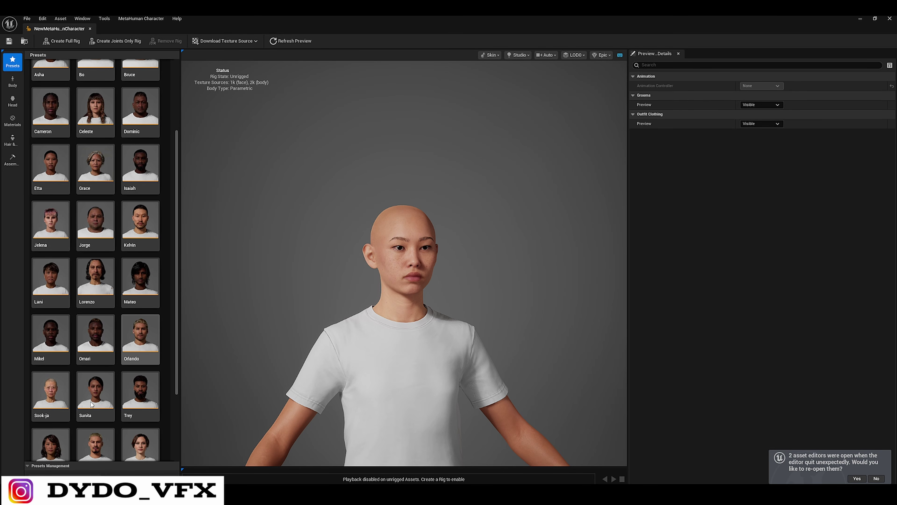
{"action": "scroll", "coordinate": [174, 370], "scroll_direction": "up", "scroll_amount": 3}
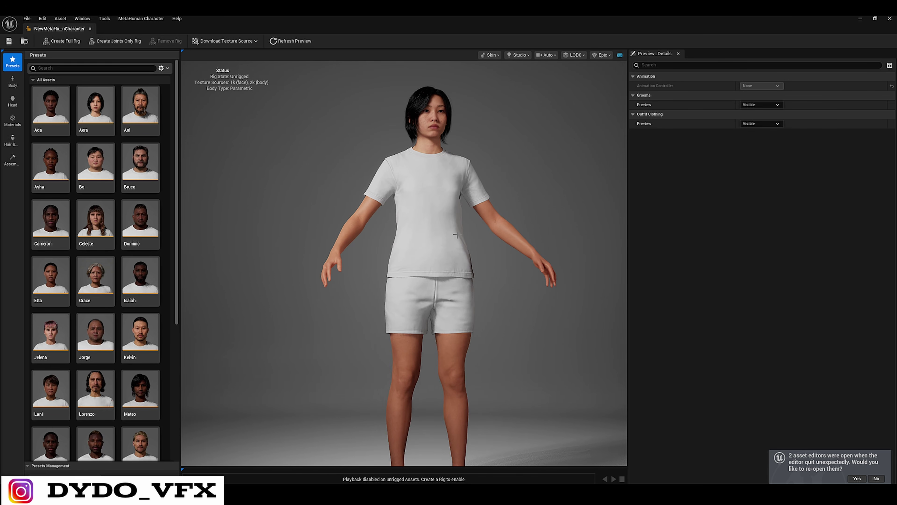
- Take the default garment outfit off the character and put it back on
{"action": "left_click", "coordinate": [12, 159]}
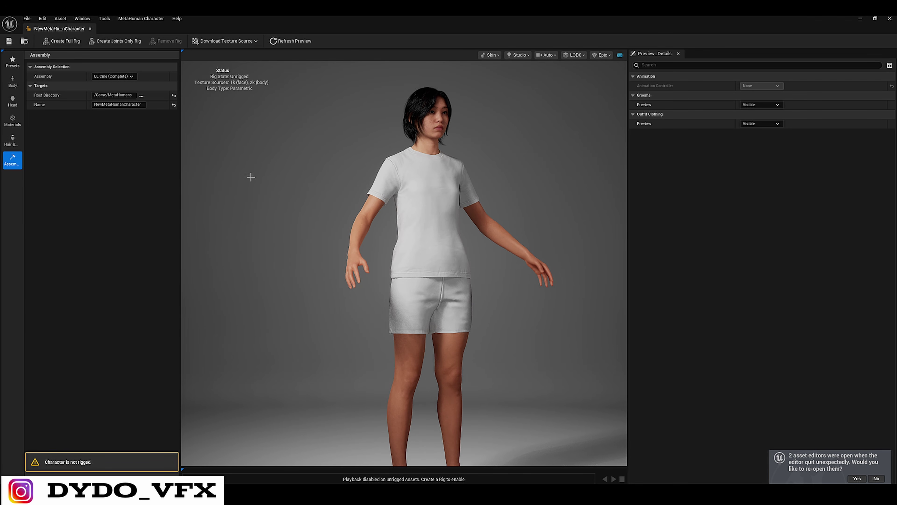
{"action": "left_click", "coordinate": [10, 148]}
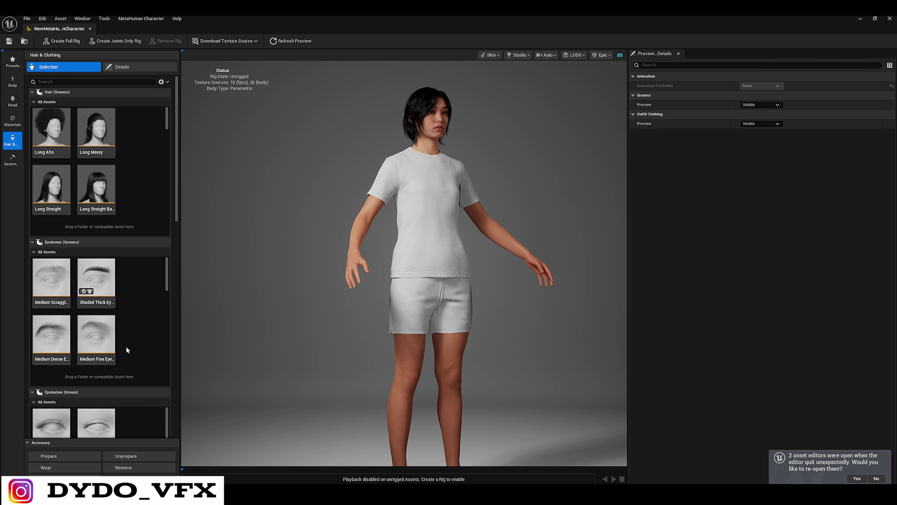
{"action": "scroll", "coordinate": [123, 350], "scroll_direction": "down", "scroll_amount": 3}
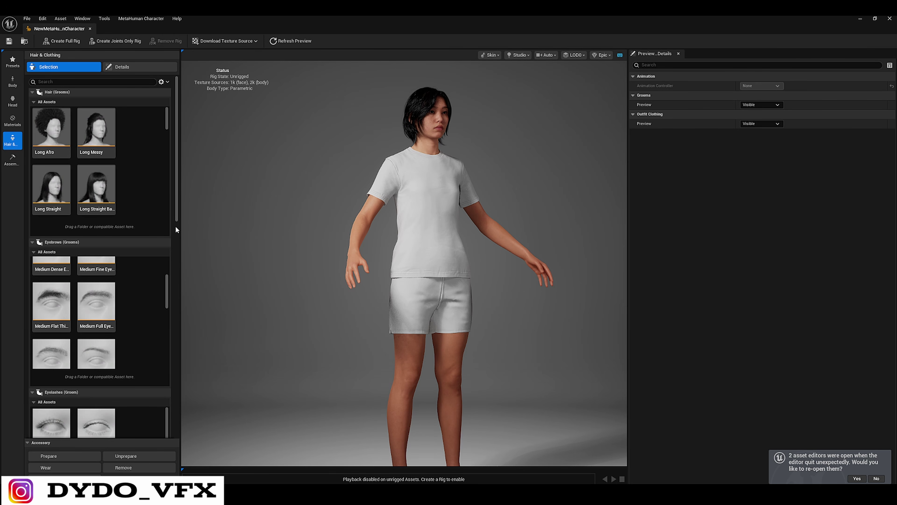
{"action": "left_click_drag", "start_coordinate": [177, 207], "coordinate": [174, 428]}
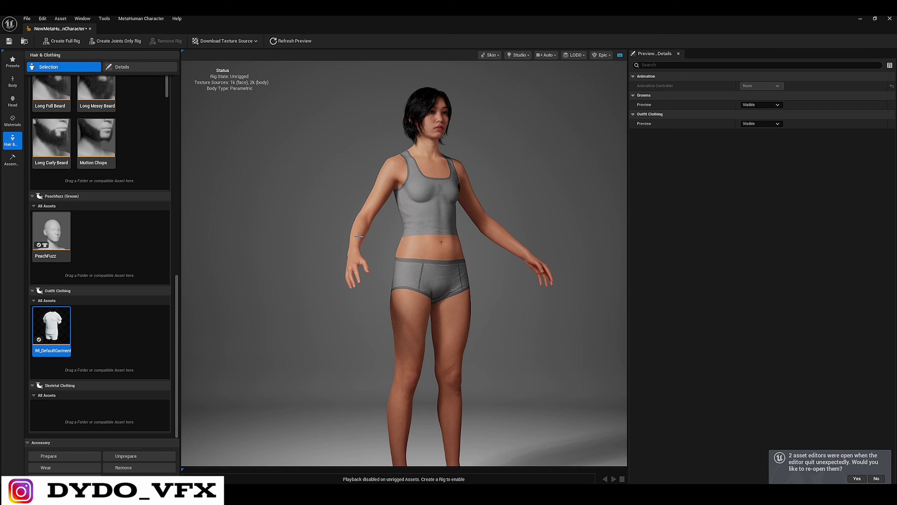
{"action": "left_click_drag", "start_coordinate": [451, 282], "coordinate": [451, 301]}
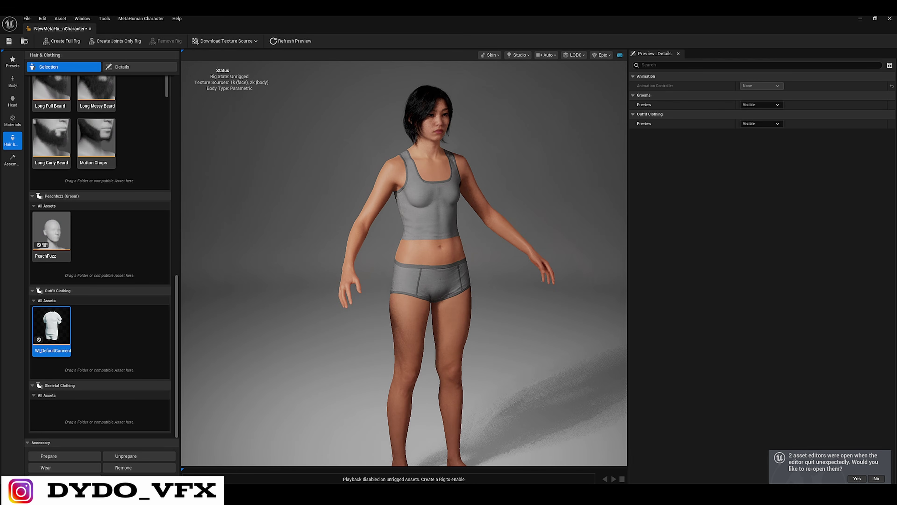
{"action": "left_click", "coordinate": [51, 325]}
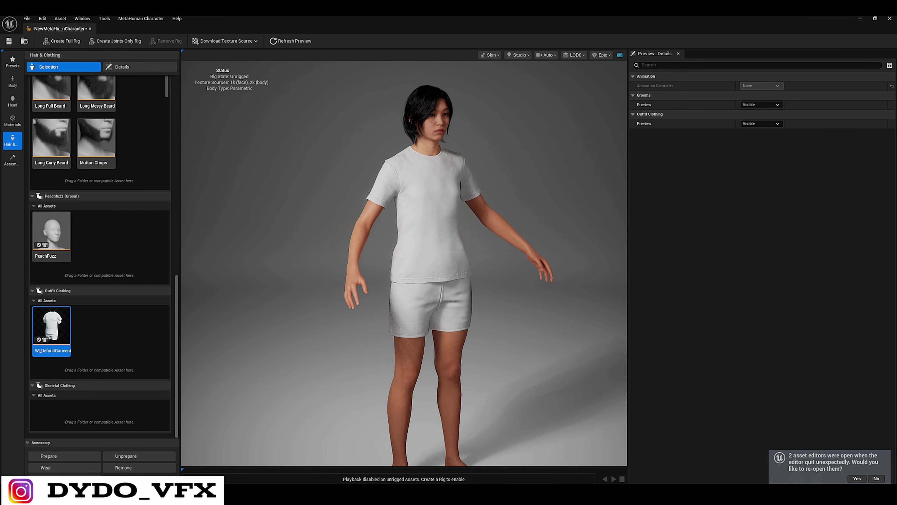
- Examine the character's hair, face and outfit from several angles
{"action": "scroll", "coordinate": [75, 361], "scroll_direction": "up", "scroll_amount": 15}
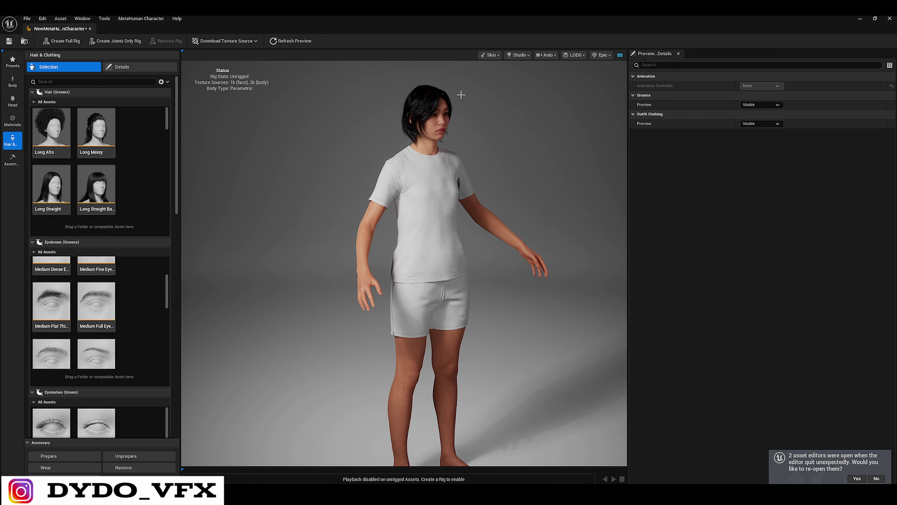
{"action": "left_click_drag", "start_coordinate": [461, 94], "coordinate": [449, 95]}
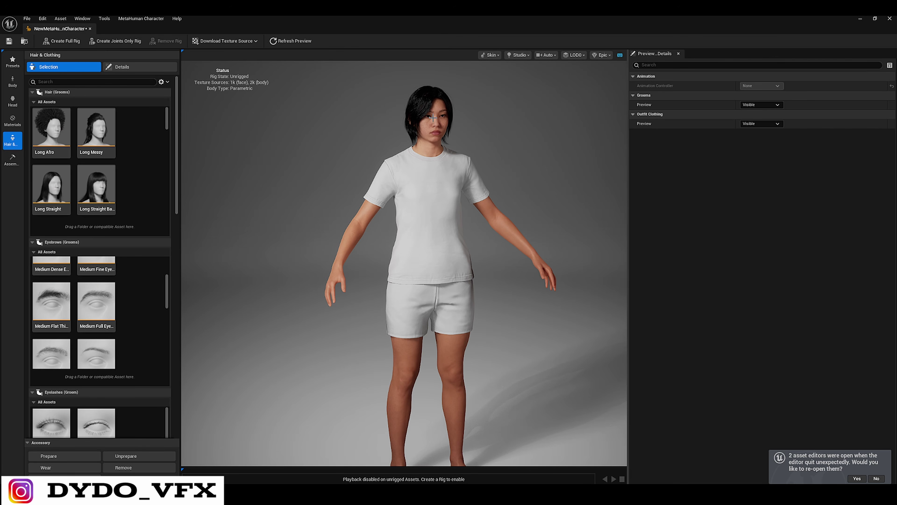
{"action": "left_click_drag", "start_coordinate": [578, 282], "coordinate": [544, 293]}
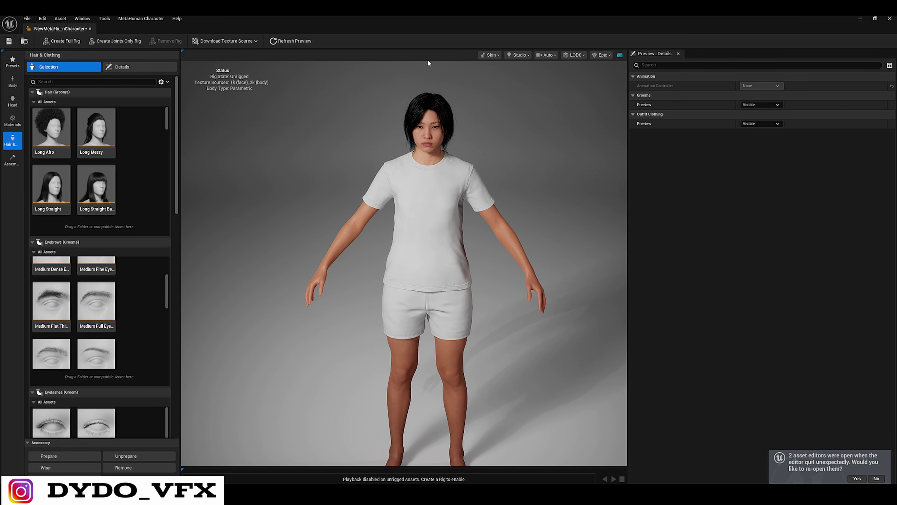
{"action": "left_click_drag", "start_coordinate": [444, 167], "coordinate": [472, 122]}
{"action": "scroll", "coordinate": [471, 141], "scroll_direction": "up", "scroll_amount": 8}
{"action": "scroll", "coordinate": [466, 137], "scroll_direction": "down", "scroll_amount": 7}
{"action": "middle_click_drag", "start_coordinate": [472, 122], "coordinate": [468, 85]}
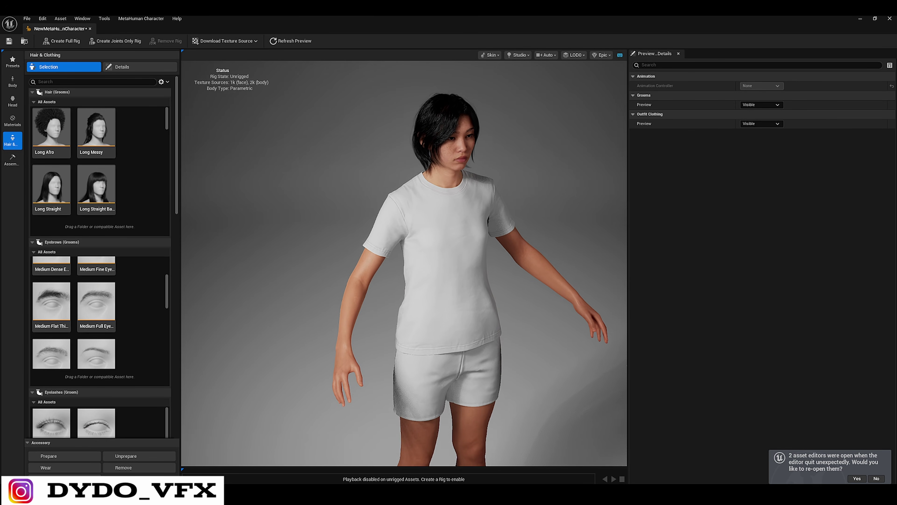
{"action": "left_click_drag", "start_coordinate": [468, 122], "coordinate": [475, 121]}
{"action": "left_click_drag", "start_coordinate": [423, 213], "coordinate": [399, 212]}
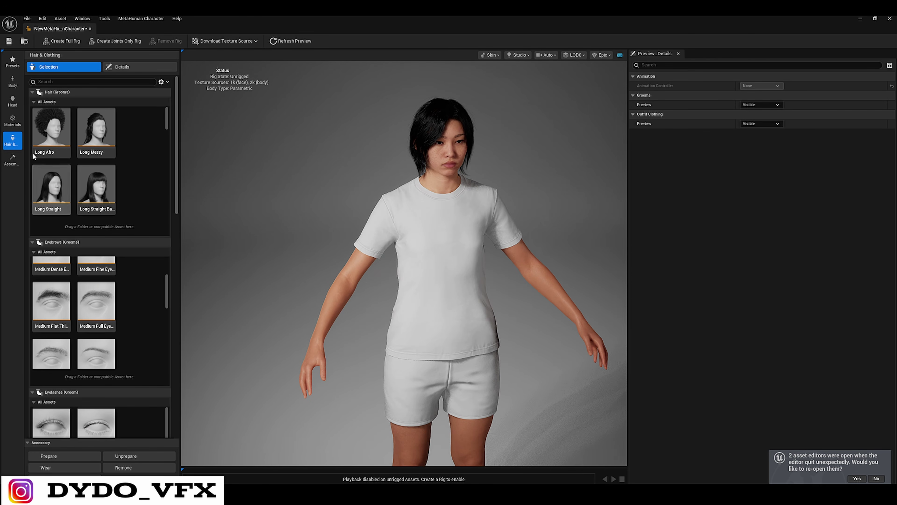
- Review the character's assembly settings and the available texture source download resolutions
{"action": "left_click", "coordinate": [12, 160]}
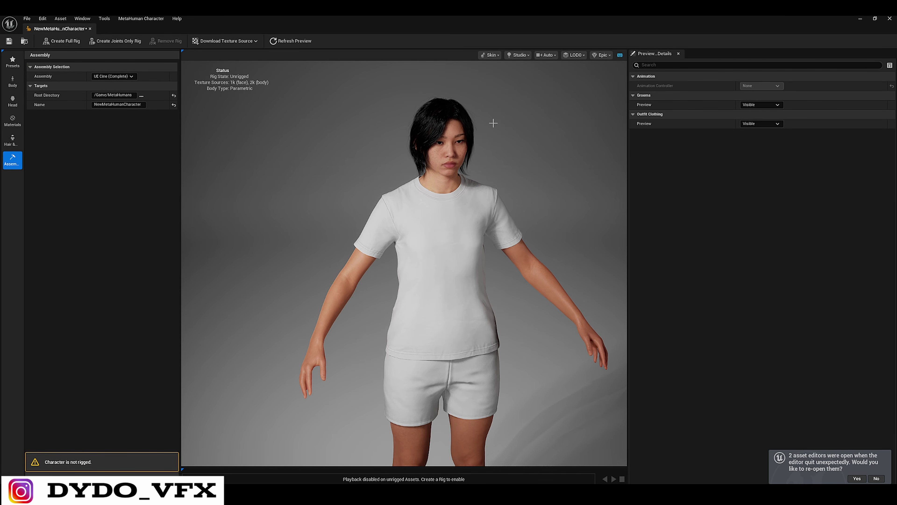
{"action": "left_click", "coordinate": [244, 41]}
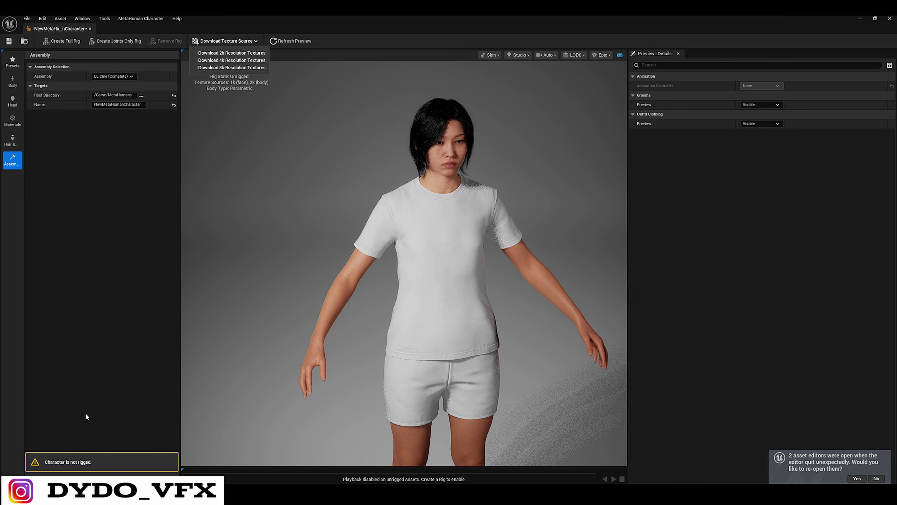
{"action": "left_click", "coordinate": [95, 122]}
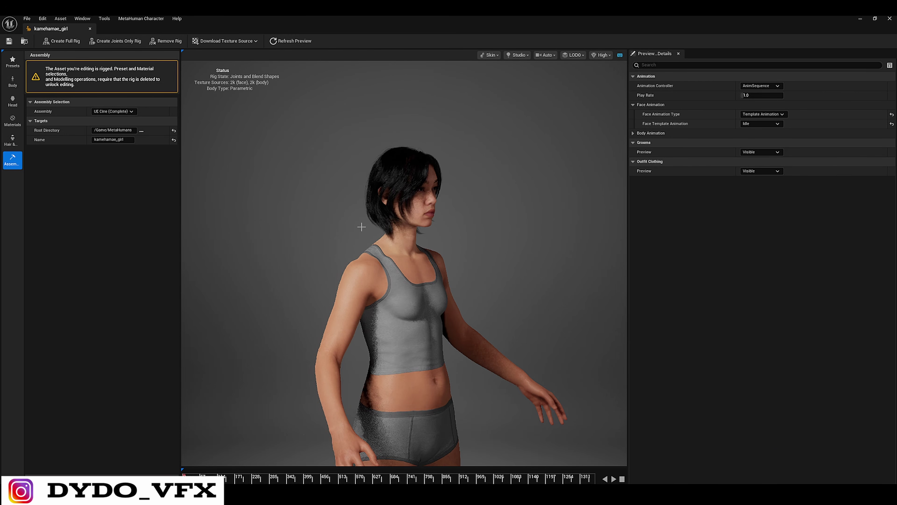
- Change the assembly type of the rigged kamehamae_girl character
{"action": "left_click", "coordinate": [114, 111]}
{"action": "left_click", "coordinate": [110, 138]}
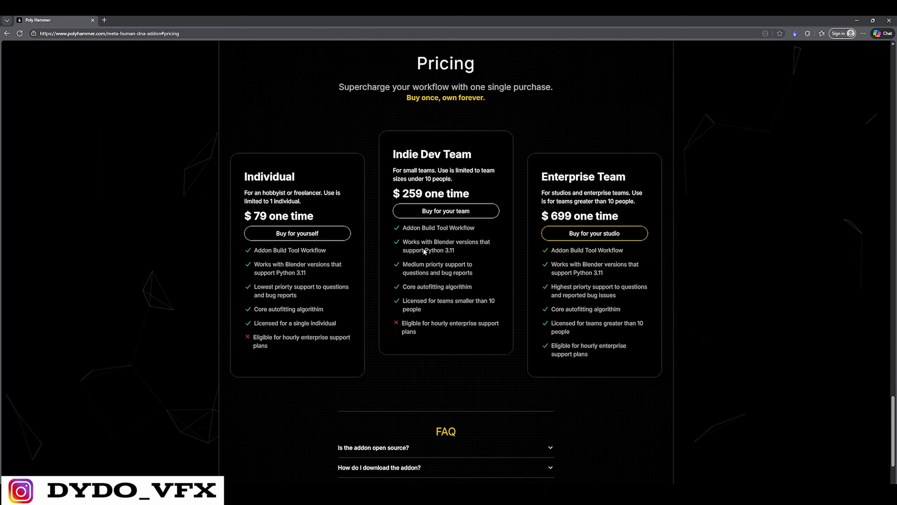
- Switch to the browser and review the Meta-Human DNA Addon's description, platform support and RigLogic details
{"action": "scroll", "coordinate": [165, 104], "scroll_direction": "up", "scroll_amount": 5}
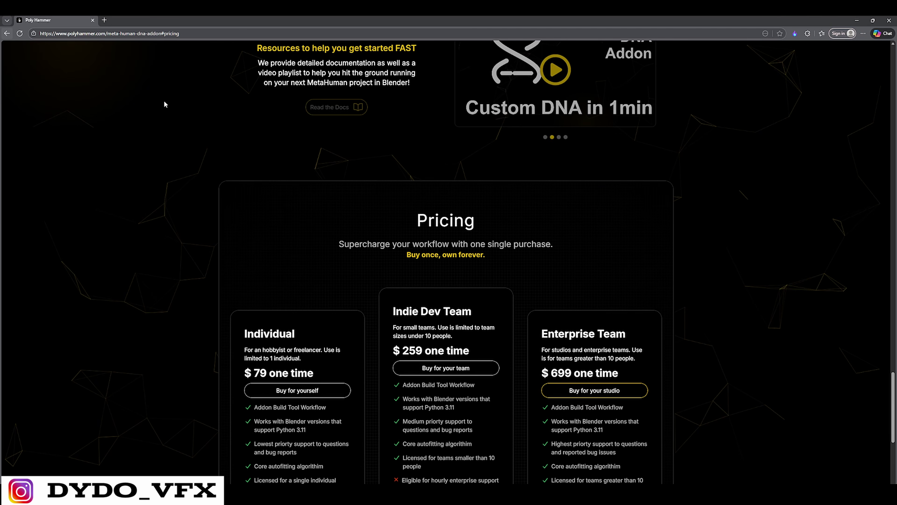
{"action": "key", "text": "alt+Left"}
{"action": "scroll", "coordinate": [691, 335], "scroll_direction": "down", "scroll_amount": 5}
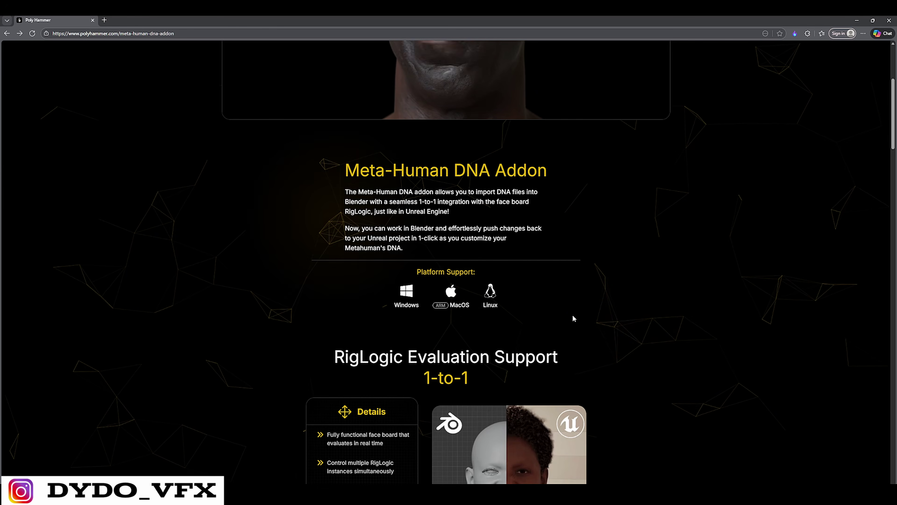
{"action": "scroll", "coordinate": [410, 136], "scroll_direction": "up", "scroll_amount": 2}
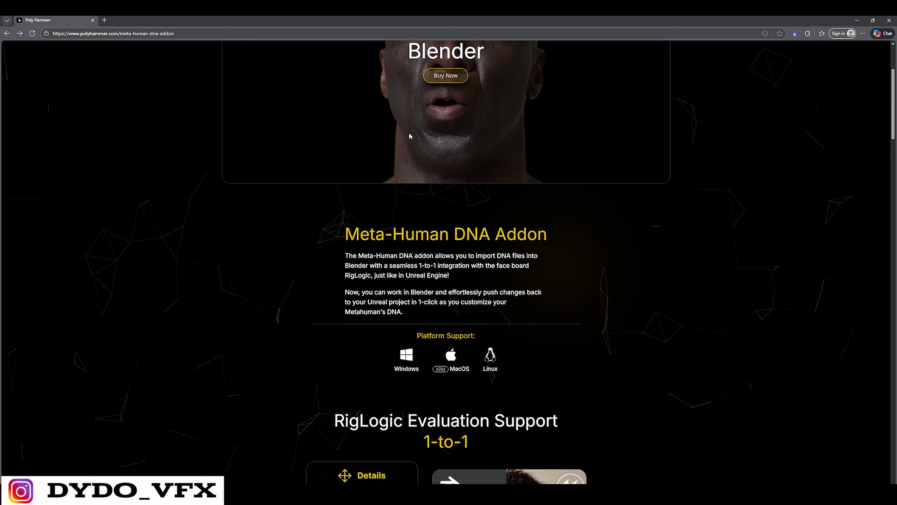
{"action": "scroll", "coordinate": [418, 227], "scroll_direction": "down", "scroll_amount": 4}
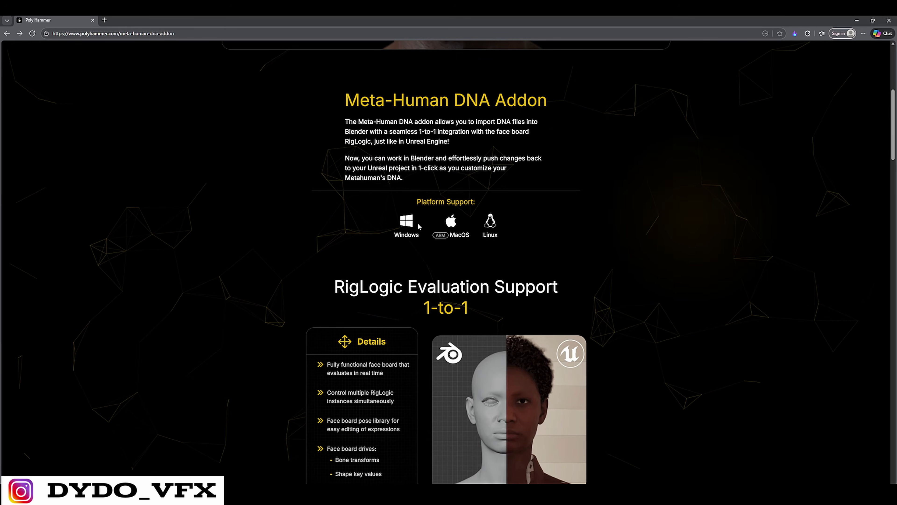
- Return to the kamehamae_girl character editor and set its assembly to UE Optimized with High quality
{"action": "scroll", "coordinate": [418, 226], "scroll_direction": "up", "scroll_amount": 4}
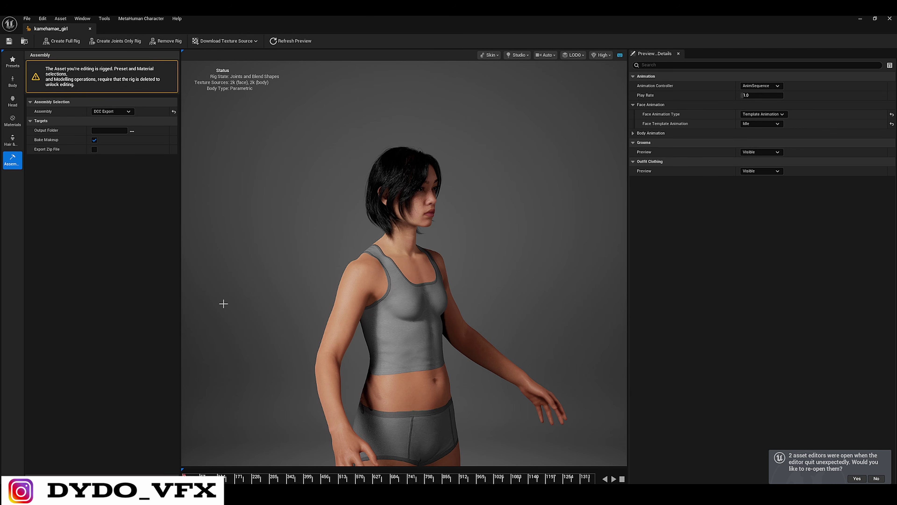
{"action": "left_click", "coordinate": [111, 111]}
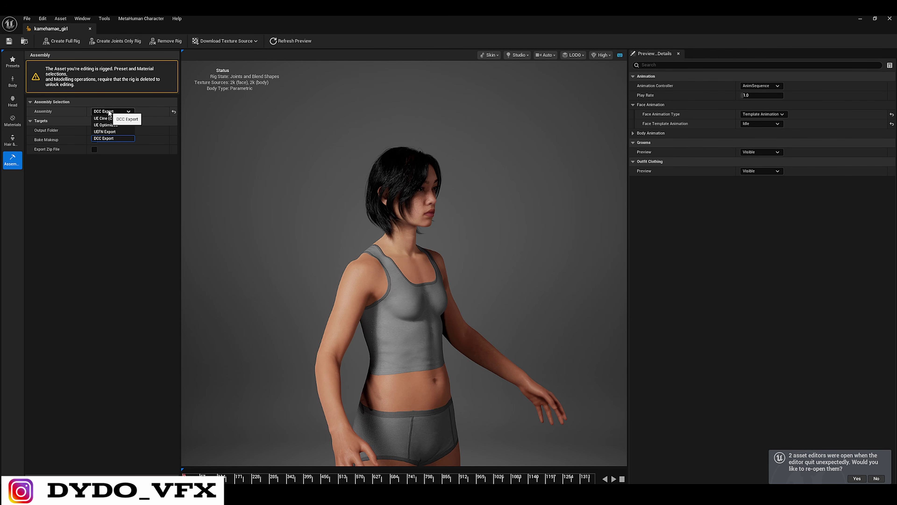
{"action": "left_click", "coordinate": [114, 125]}
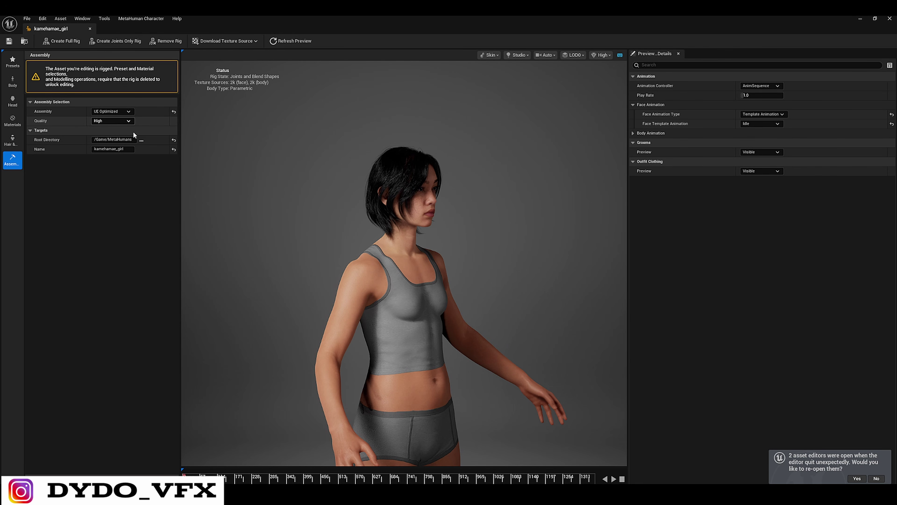
{"action": "left_click", "coordinate": [129, 112]}
{"action": "left_click", "coordinate": [96, 119]}
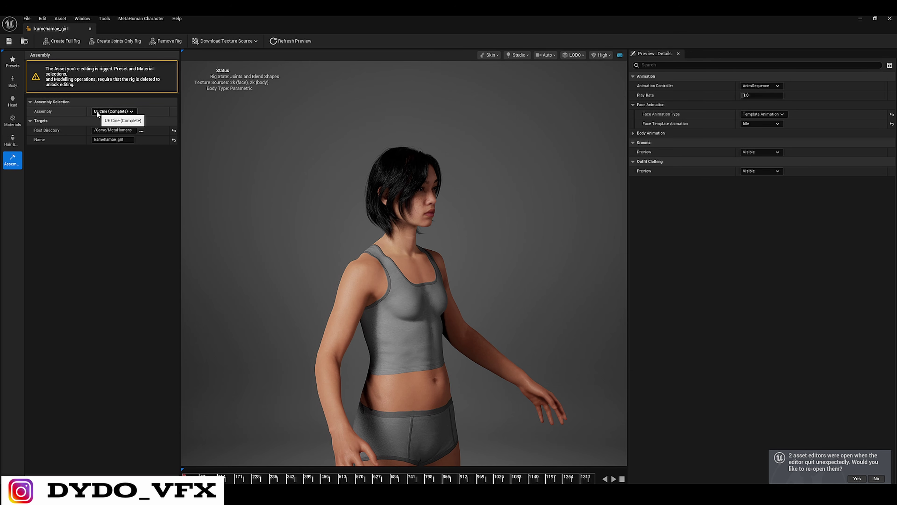
{"action": "left_click", "coordinate": [116, 111]}
{"action": "left_click", "coordinate": [114, 124]}
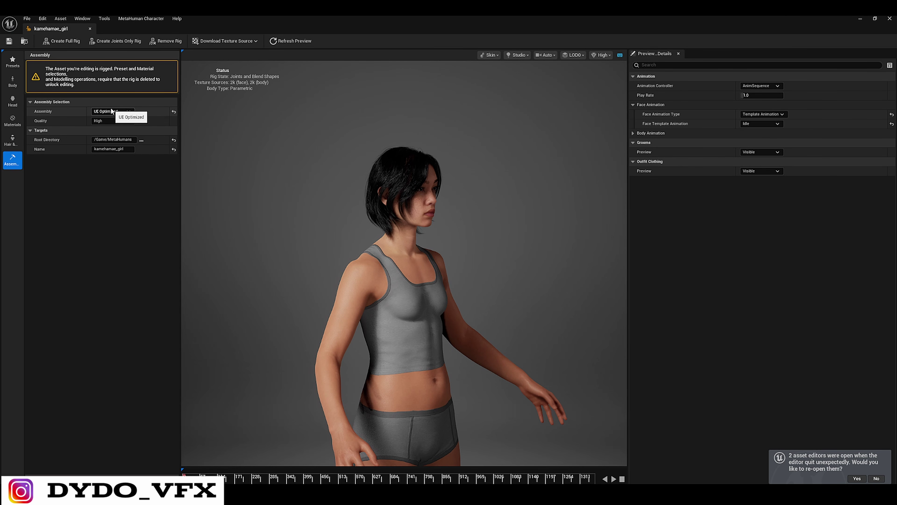
{"action": "left_click", "coordinate": [102, 121]}
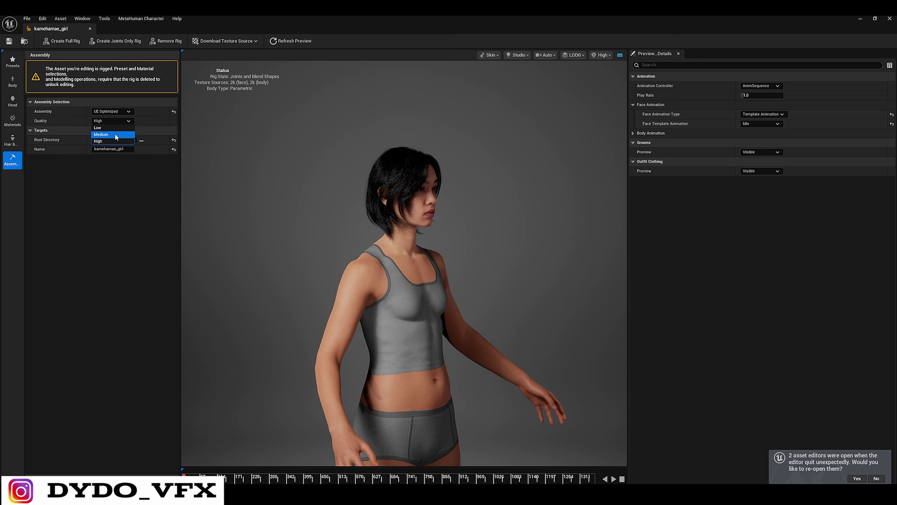
{"action": "left_click", "coordinate": [102, 141]}
{"action": "scroll", "coordinate": [431, 175], "scroll_direction": "up", "scroll_amount": 5}
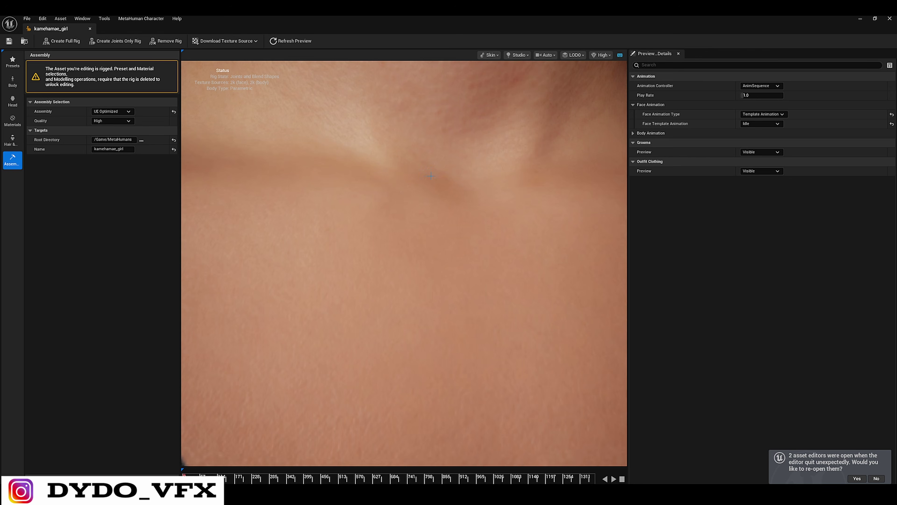
{"action": "scroll", "coordinate": [462, 167], "scroll_direction": "down", "scroll_amount": 10}
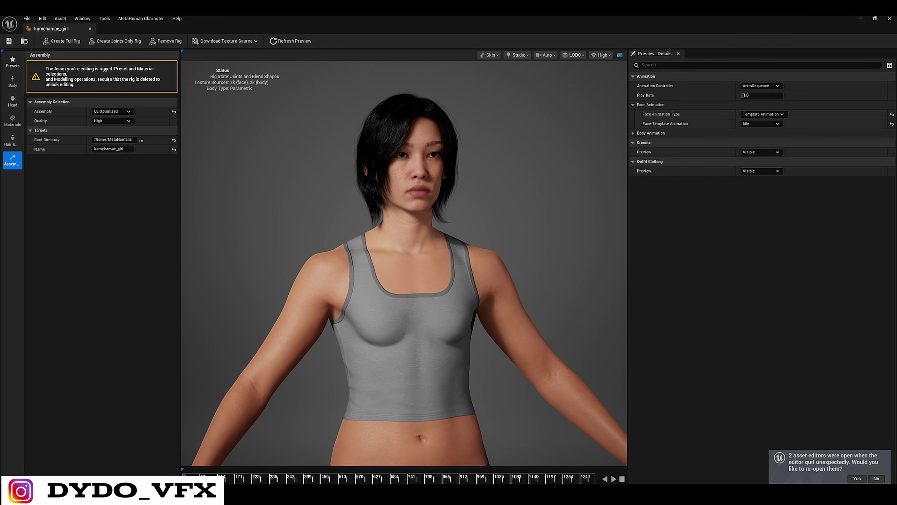
{"action": "scroll", "coordinate": [453, 243], "scroll_direction": "down", "scroll_amount": 5}
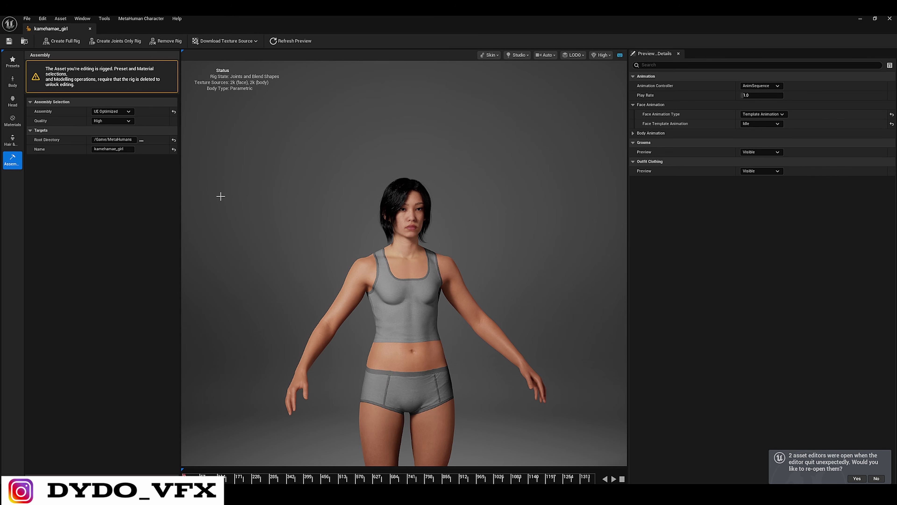
- Return to the level editor and open the BP_kamehamae_girl blueprint from the assembled character's kamehamae_girl folder under MetaHumans
{"action": "left_click", "coordinate": [860, 19]}
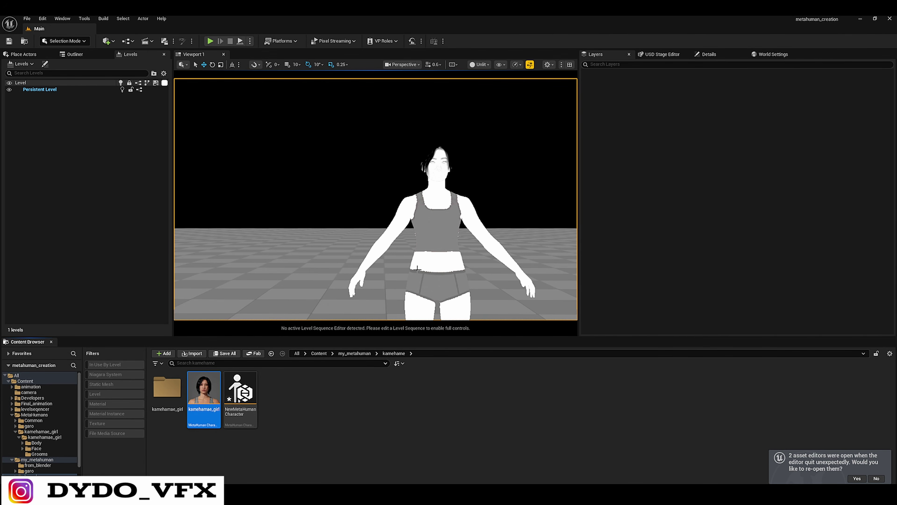
{"action": "left_click", "coordinate": [281, 410]}
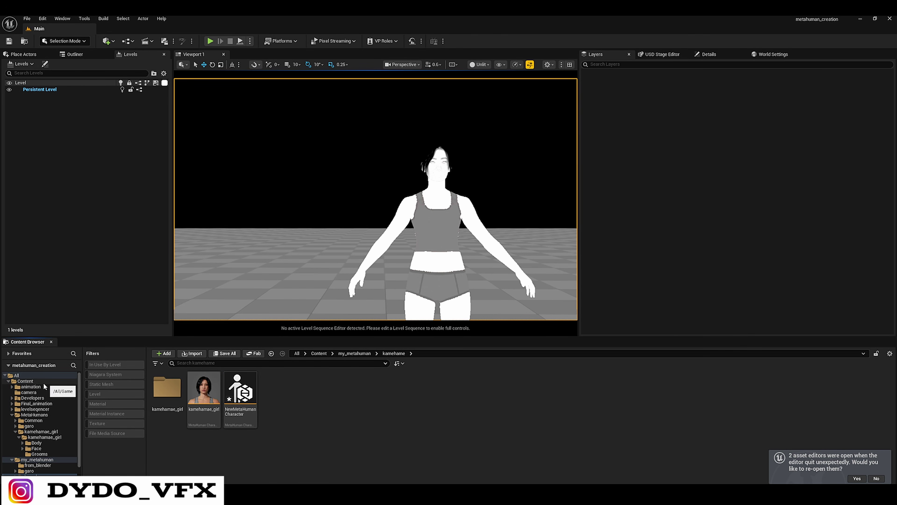
{"action": "left_click", "coordinate": [178, 409]}
{"action": "double_click", "coordinate": [177, 409]}
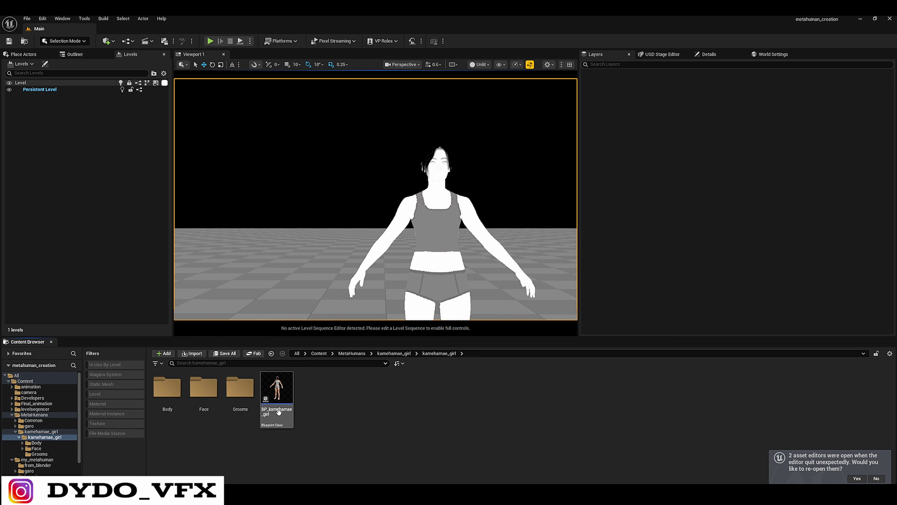
{"action": "double_click", "coordinate": [278, 398]}
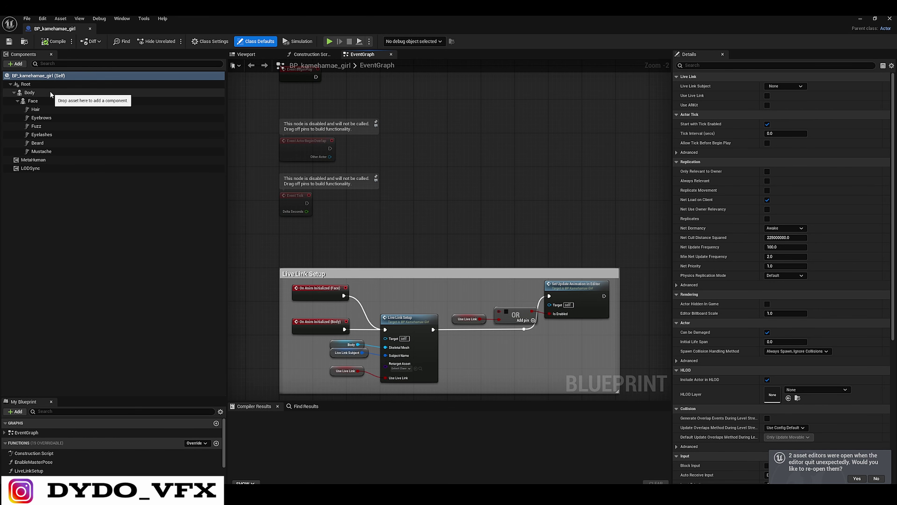
- Locate the skeletal mesh asset of the blueprint's Body component among the project's assets
{"action": "left_click", "coordinate": [30, 93]}
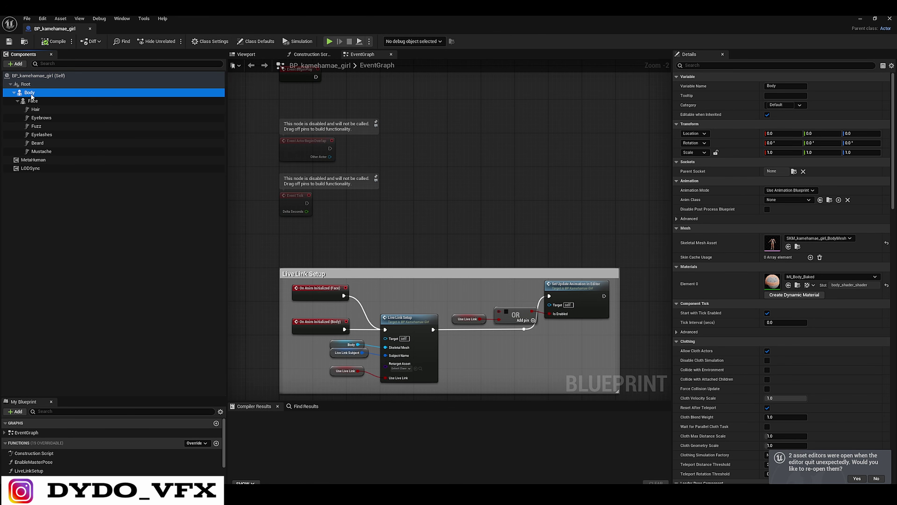
{"action": "left_click", "coordinate": [798, 247]}
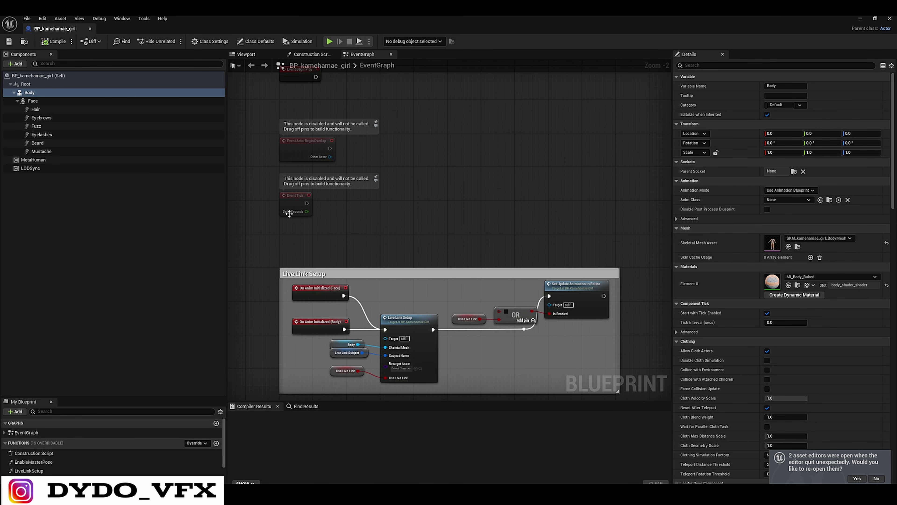
{"action": "left_click", "coordinate": [860, 19]}
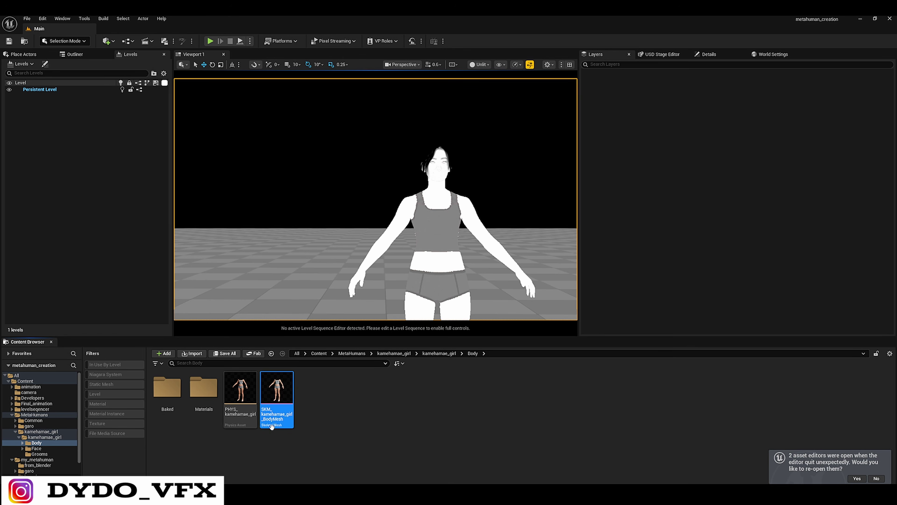
- Try to export SKM_kamehamae_girl_BodyMesh as a Universal Scene Description binary file (*.usdc), keeping the suggested file name
{"action": "right_click", "coordinate": [273, 402]}
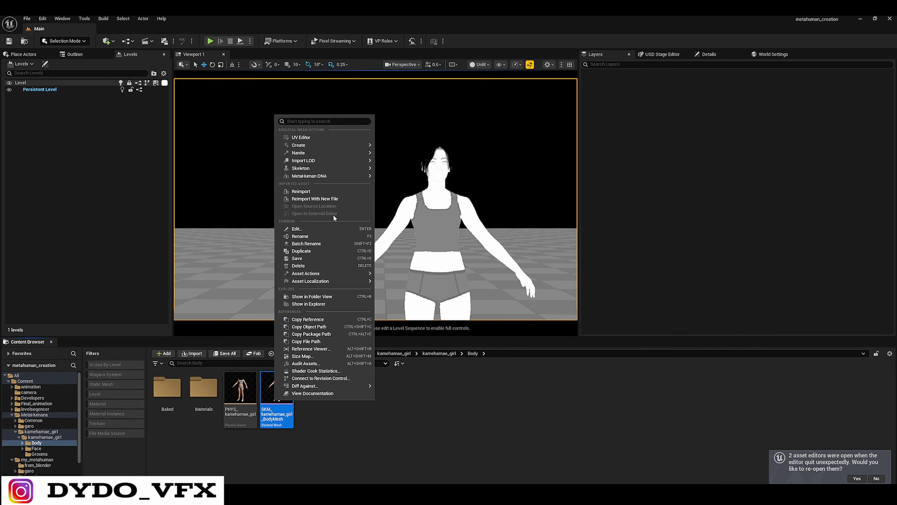
{"action": "mouse_move", "coordinate": [316, 275]}
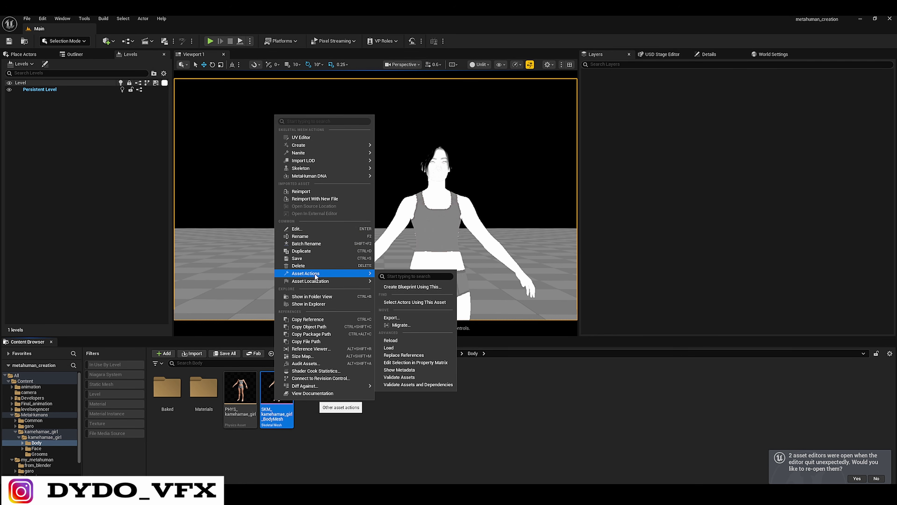
{"action": "left_click", "coordinate": [392, 317]}
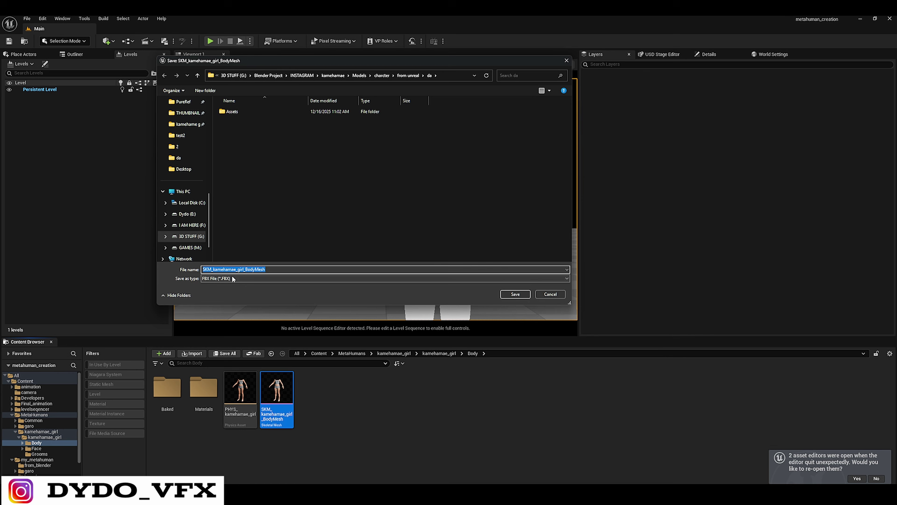
{"action": "left_click", "coordinate": [233, 279]}
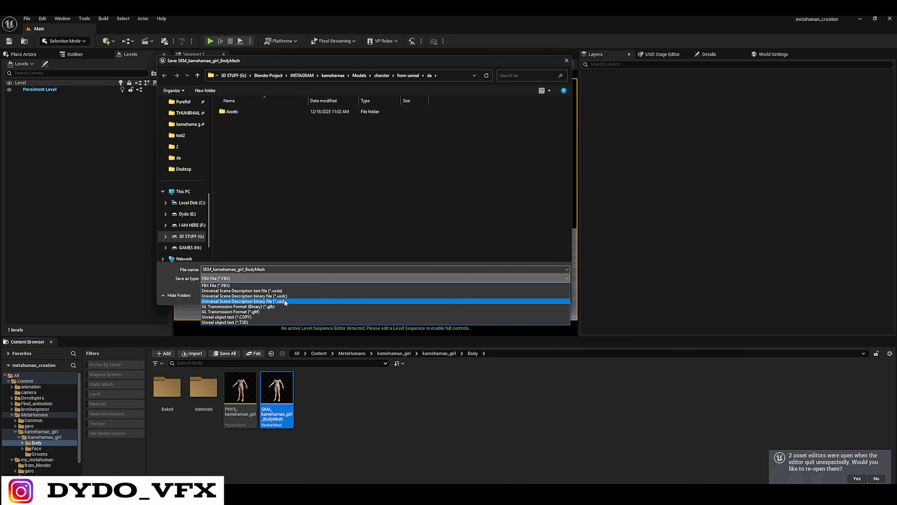
{"action": "left_click", "coordinate": [293, 296]}
{"action": "key", "text": "Return"}
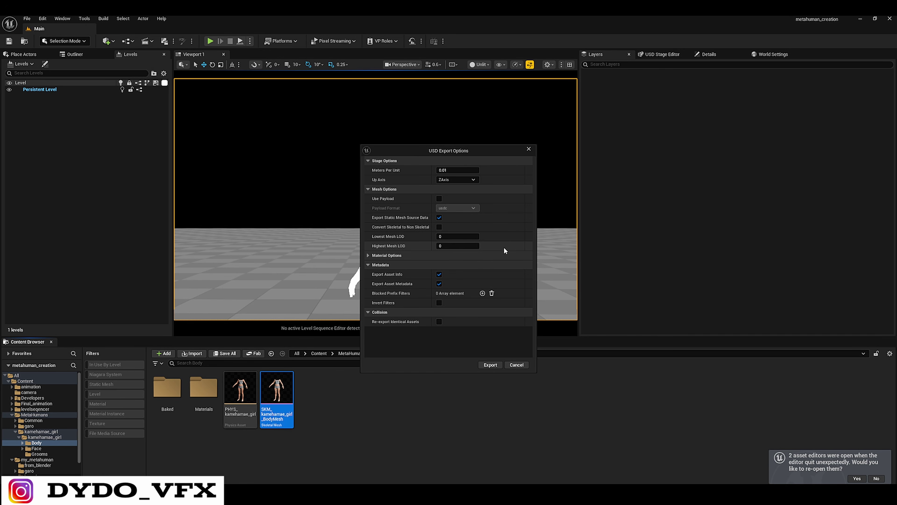
- Turn on material baking for the USD export and set the default texture size to 2048 by 2048
{"action": "left_click", "coordinate": [369, 255]}
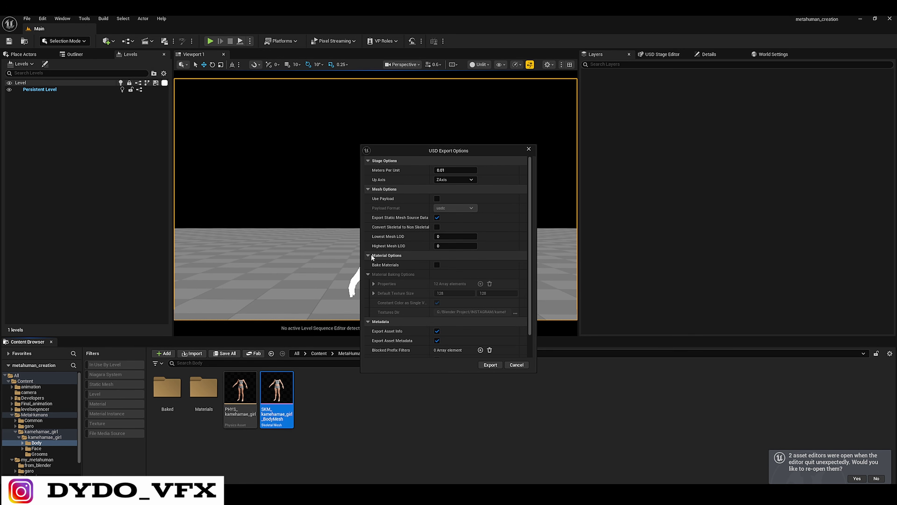
{"action": "left_click", "coordinate": [438, 264]}
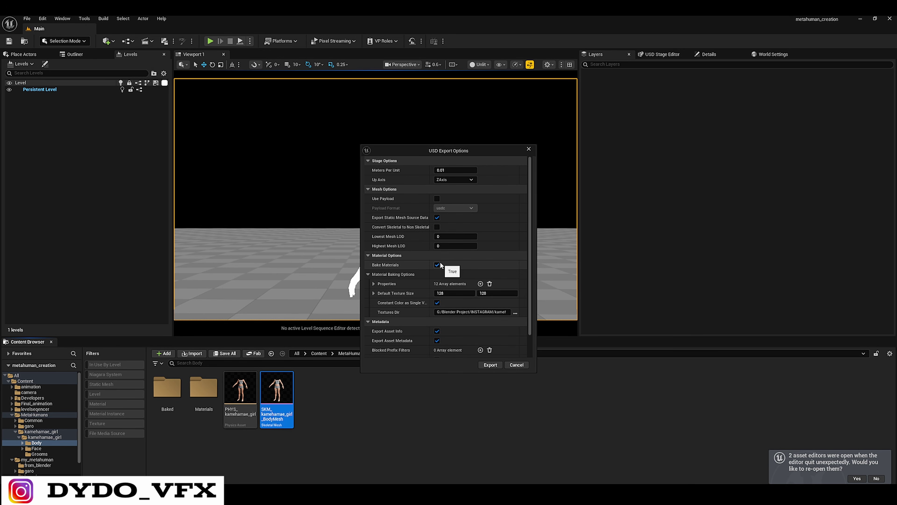
{"action": "left_click", "coordinate": [448, 293]}
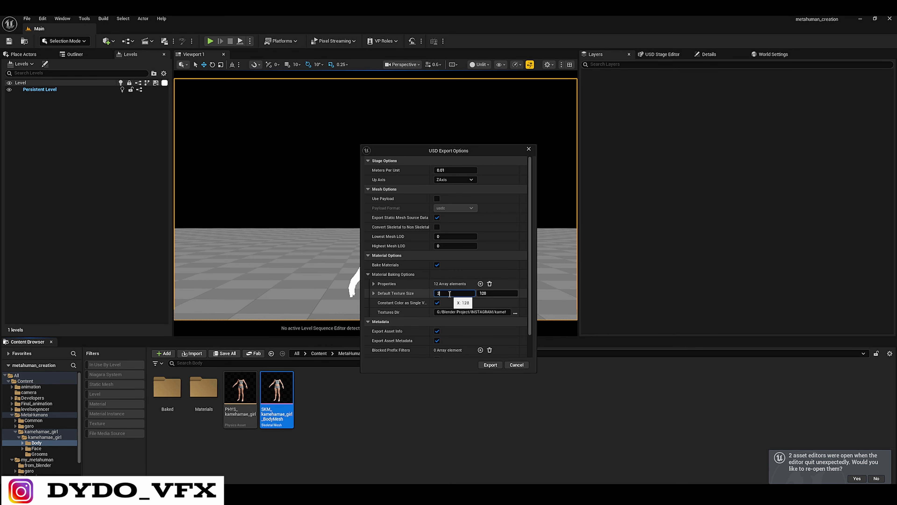
{"action": "type", "text": "204478"}
{"action": "key", "text": "Return"}
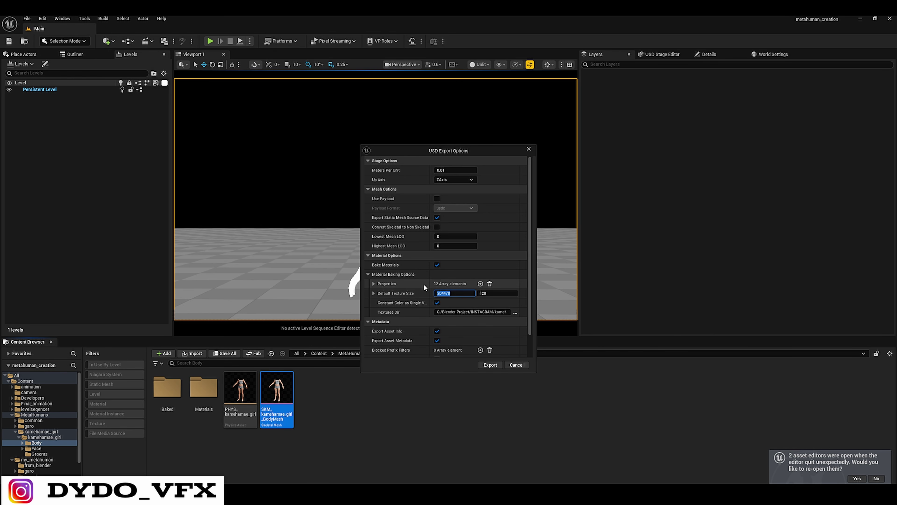
{"action": "type", "text": "2048"}
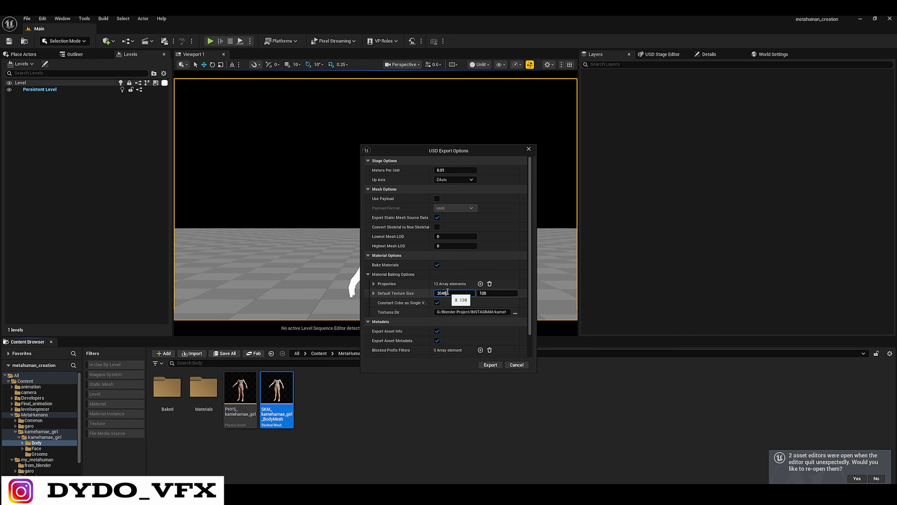
{"action": "key", "text": "Return"}
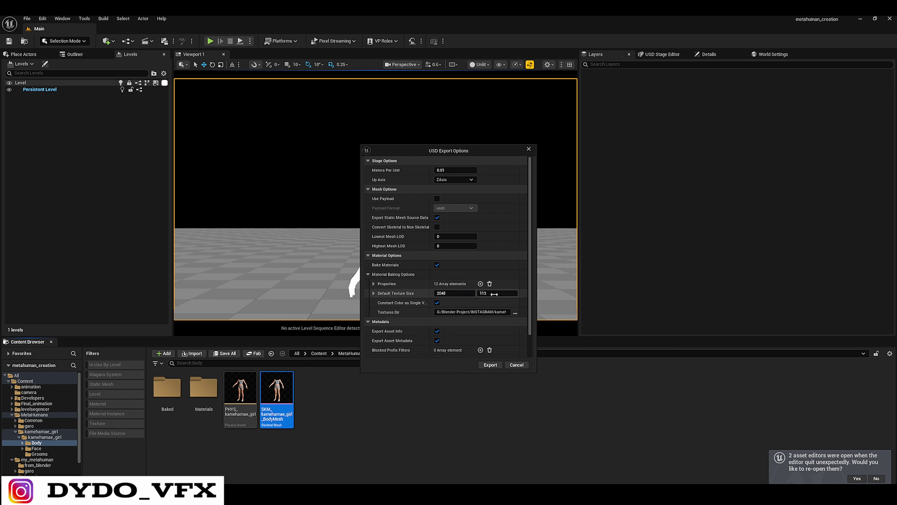
{"action": "left_click", "coordinate": [494, 294]}
{"action": "type", "text": "2048"}
{"action": "key", "text": "Return"}
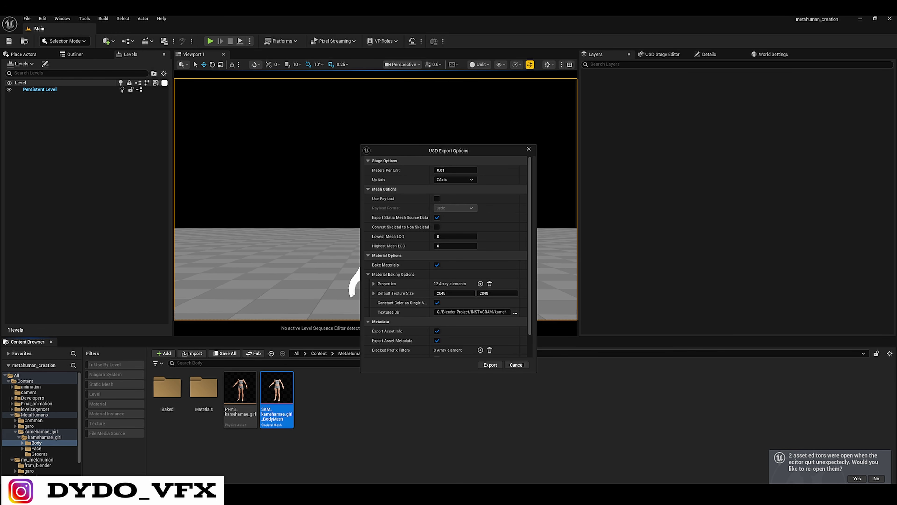
- Review the remaining USD export options and cancel the body mesh export
{"action": "scroll", "coordinate": [431, 318], "scroll_direction": "down", "scroll_amount": 2}
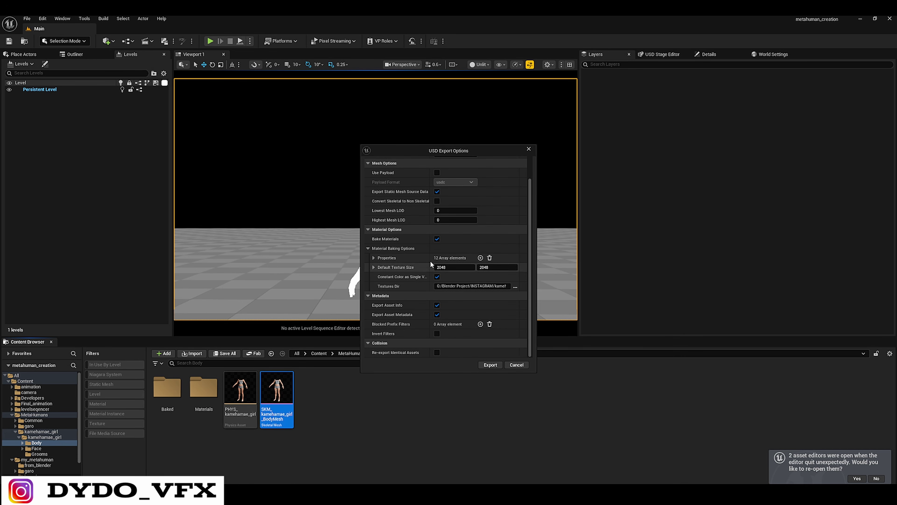
{"action": "scroll", "coordinate": [410, 276], "scroll_direction": "up", "scroll_amount": 2}
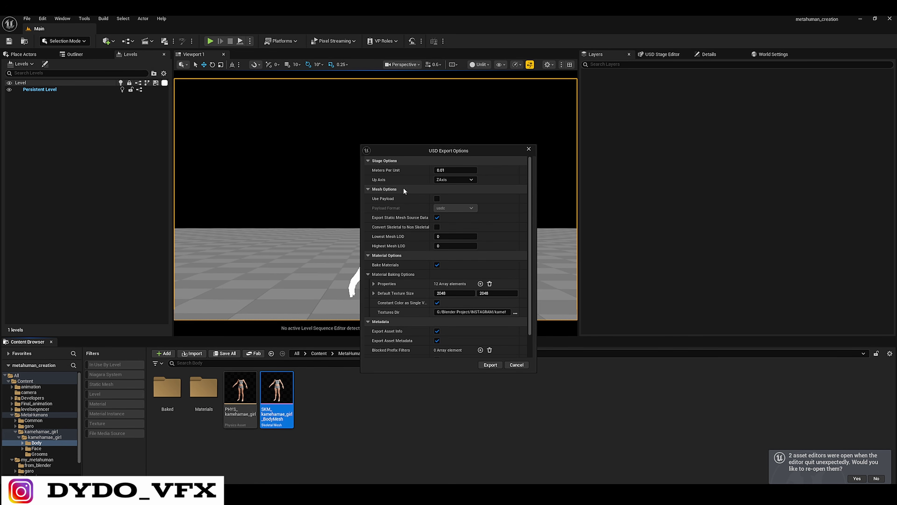
{"action": "scroll", "coordinate": [474, 329], "scroll_direction": "down", "scroll_amount": 1}
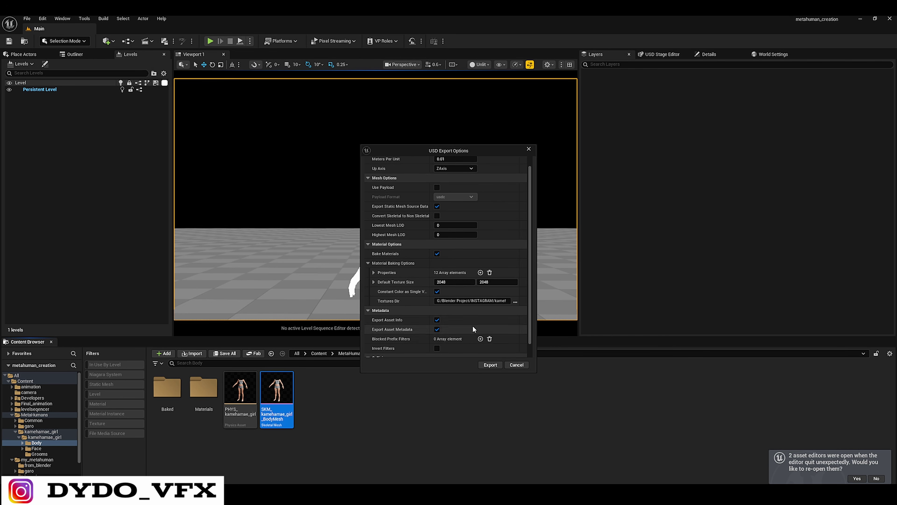
{"action": "left_click", "coordinate": [508, 364]}
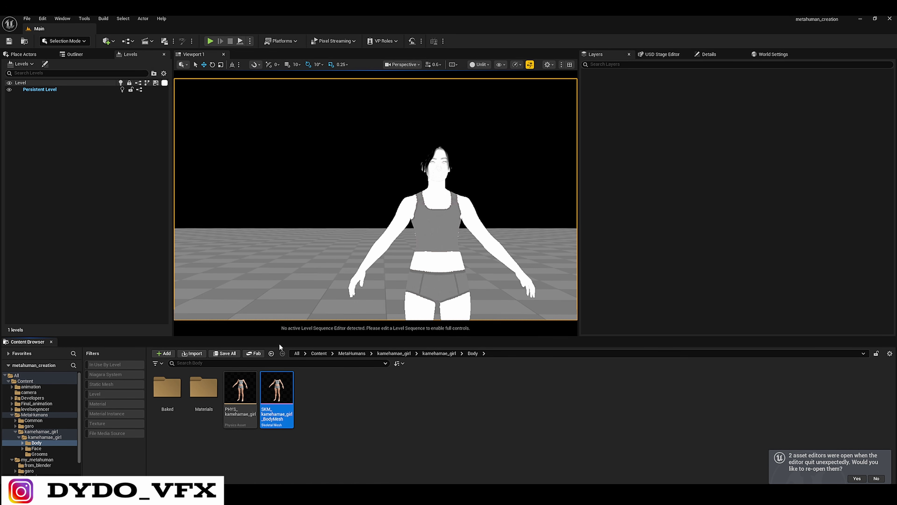
- Try to export SKM_kamehamae_girl_FaceMesh as a Universal Scene Description binary file (*.usdc) under the suggested file name
{"action": "left_click", "coordinate": [36, 449]}
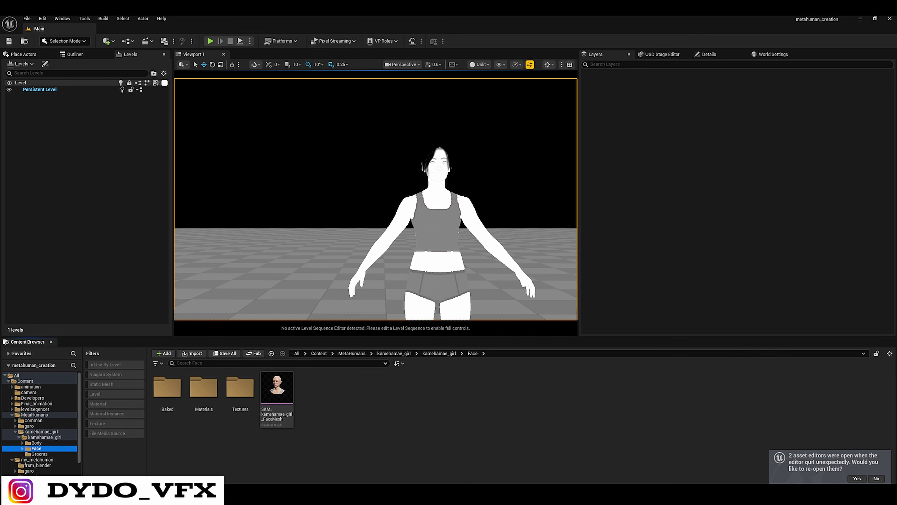
{"action": "left_click", "coordinate": [267, 400]}
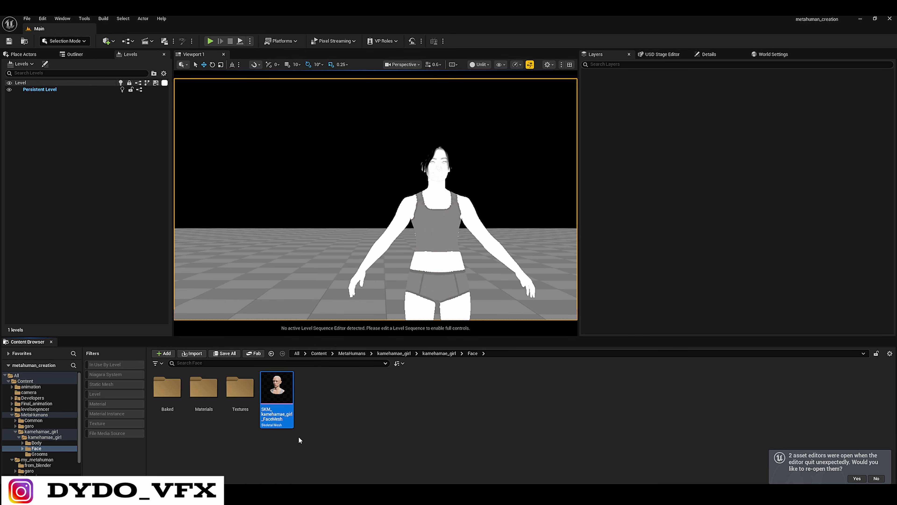
{"action": "right_click", "coordinate": [274, 387]}
{"action": "mouse_move", "coordinate": [315, 260]}
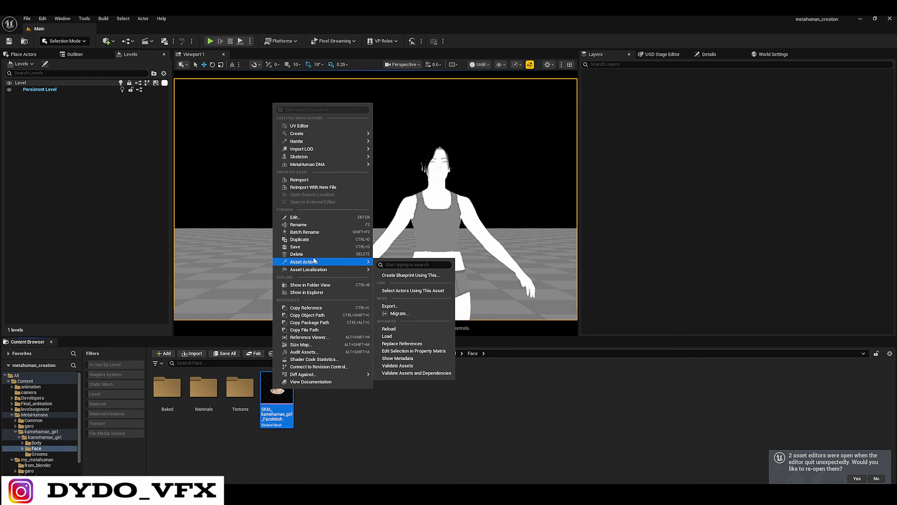
{"action": "left_click", "coordinate": [404, 307]}
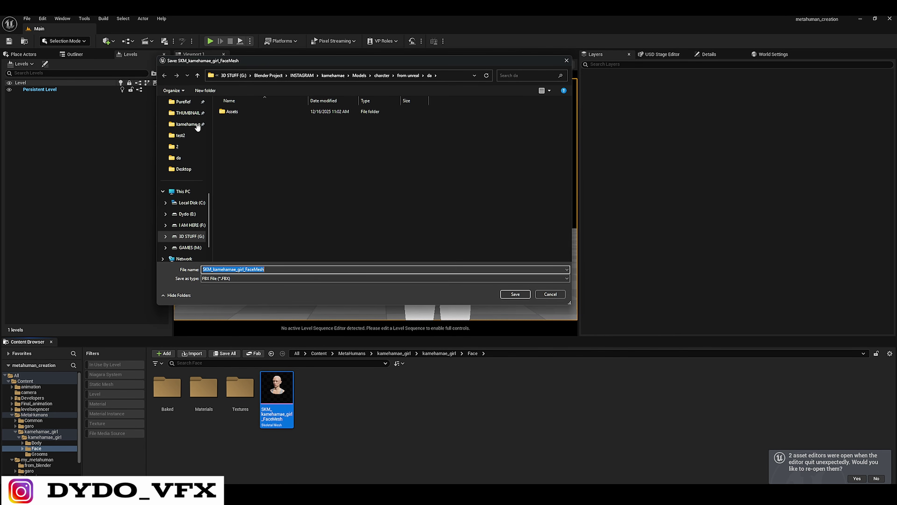
{"action": "left_click", "coordinate": [504, 279]}
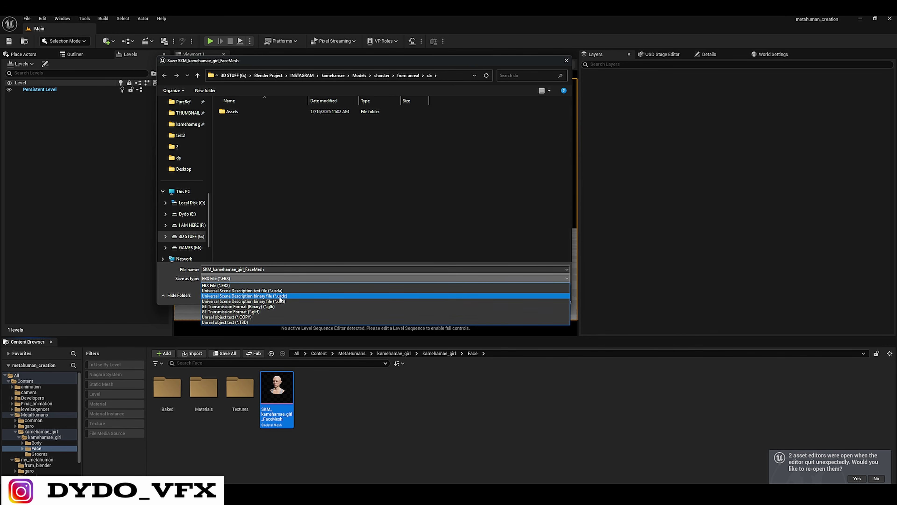
{"action": "left_click", "coordinate": [279, 298]}
{"action": "left_click", "coordinate": [517, 296]}
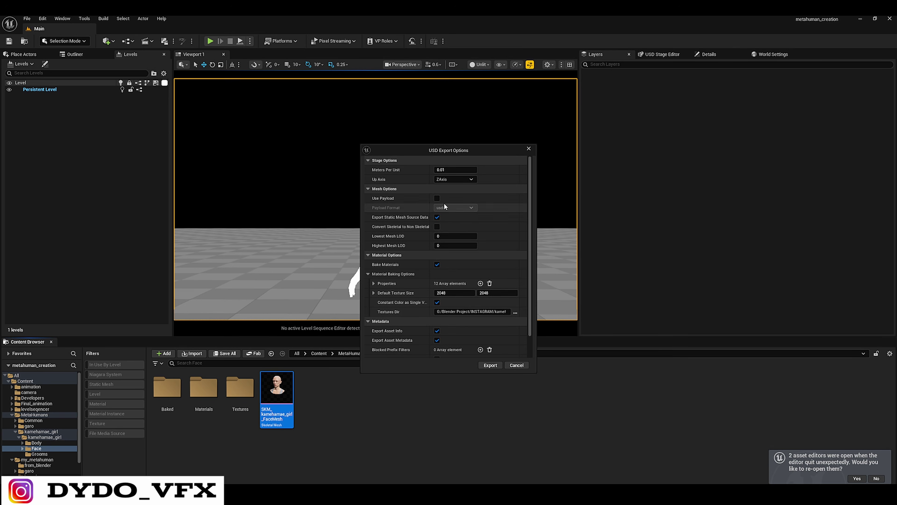
- Review the USD export options for the face mesh and cancel its export
{"action": "scroll", "coordinate": [459, 269], "scroll_direction": "down", "scroll_amount": 1}
{"action": "scroll", "coordinate": [438, 293], "scroll_direction": "up", "scroll_amount": 1}
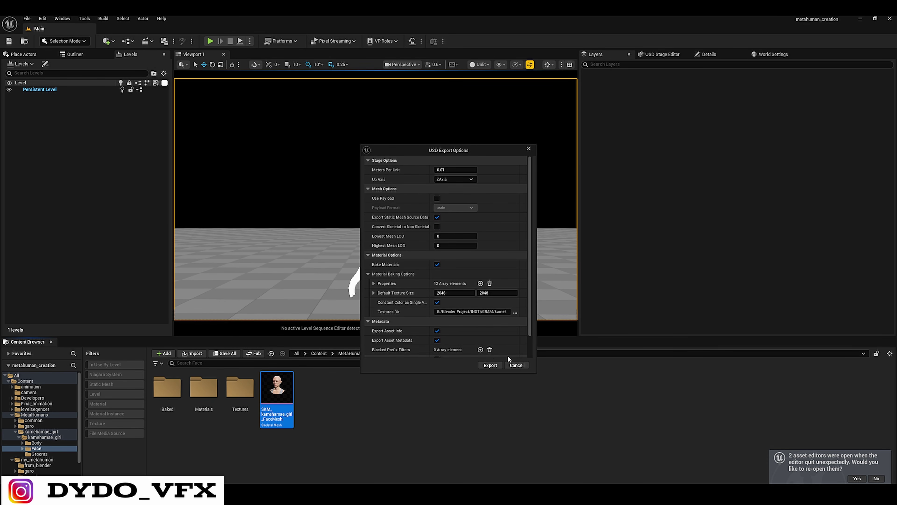
{"action": "left_click", "coordinate": [517, 365]}
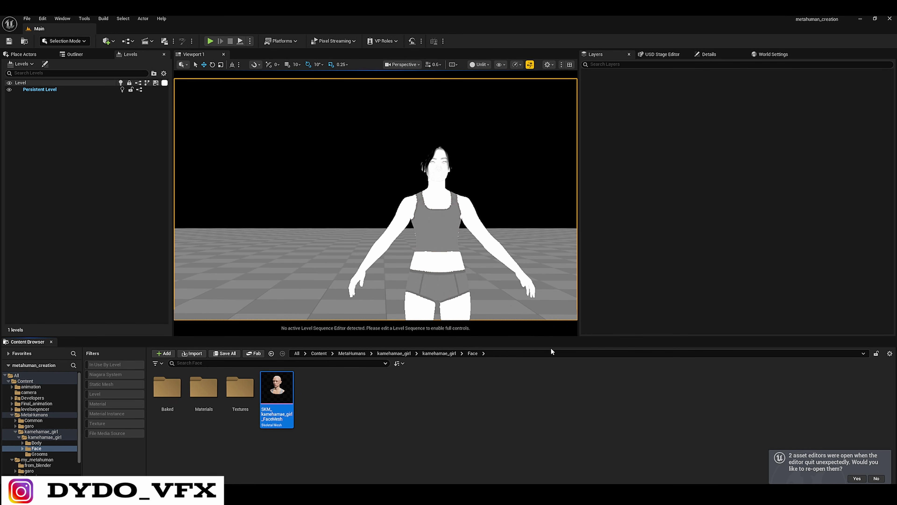
- Switch to Blender and delete the default cube, camera and light from the new scene
{"action": "left_click", "coordinate": [859, 19]}
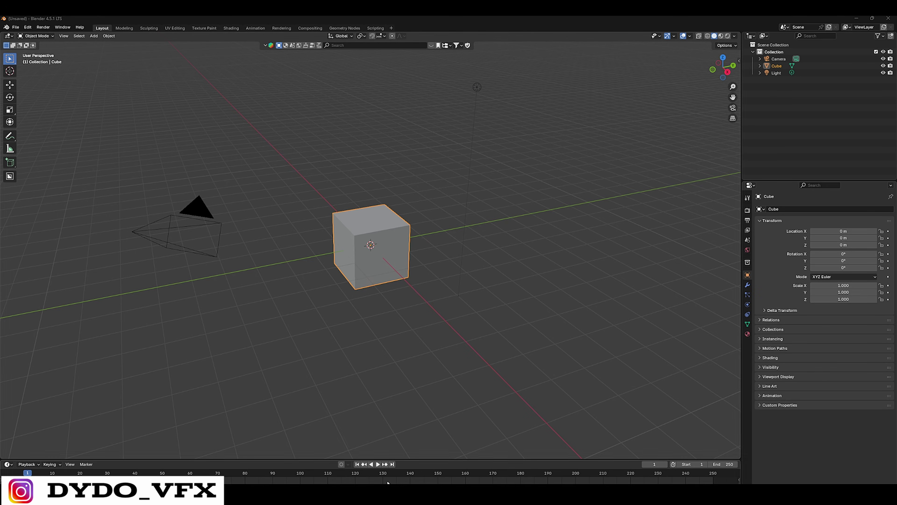
{"action": "left_click", "coordinate": [230, 288]}
{"action": "key", "text": "a"}
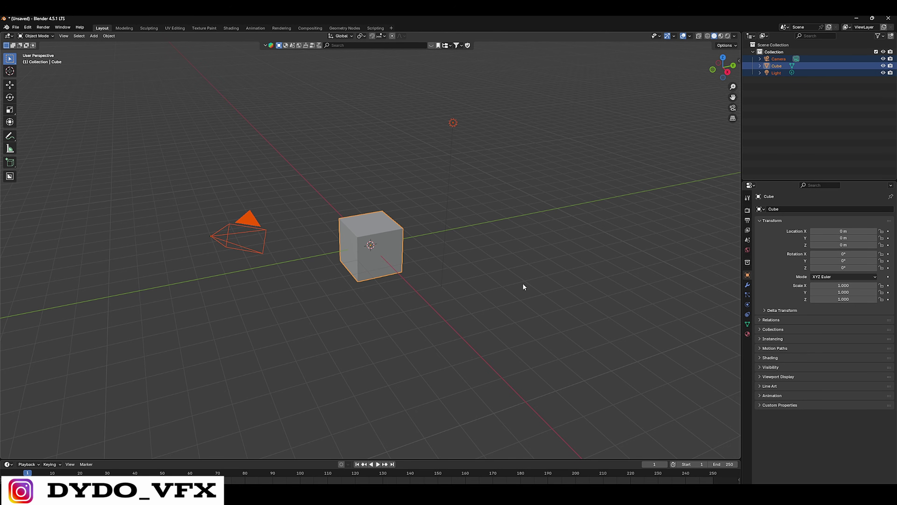
{"action": "key", "text": "Delete"}
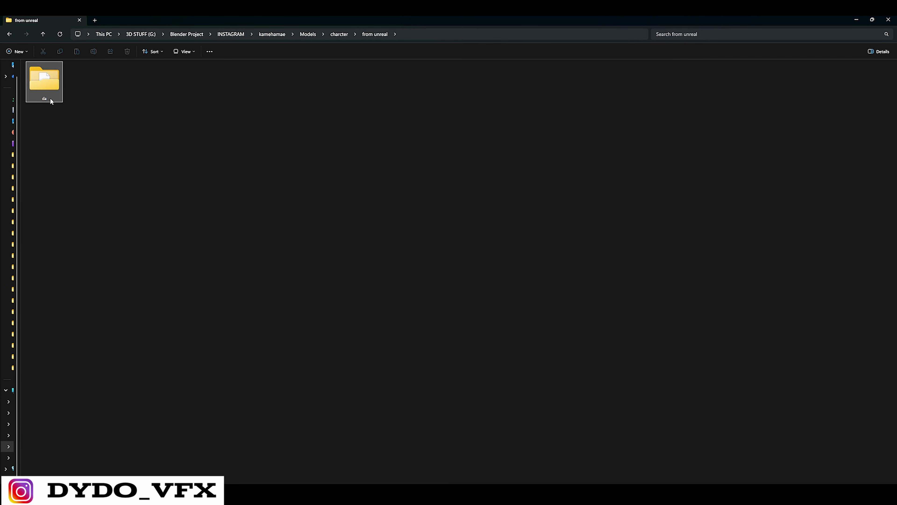
- Import we.usd from the da folder into the Blender scene with the default USD import options
{"action": "double_click", "coordinate": [50, 97]}
{"action": "left_click_drag", "start_coordinate": [42, 118], "coordinate": [114, 94]}
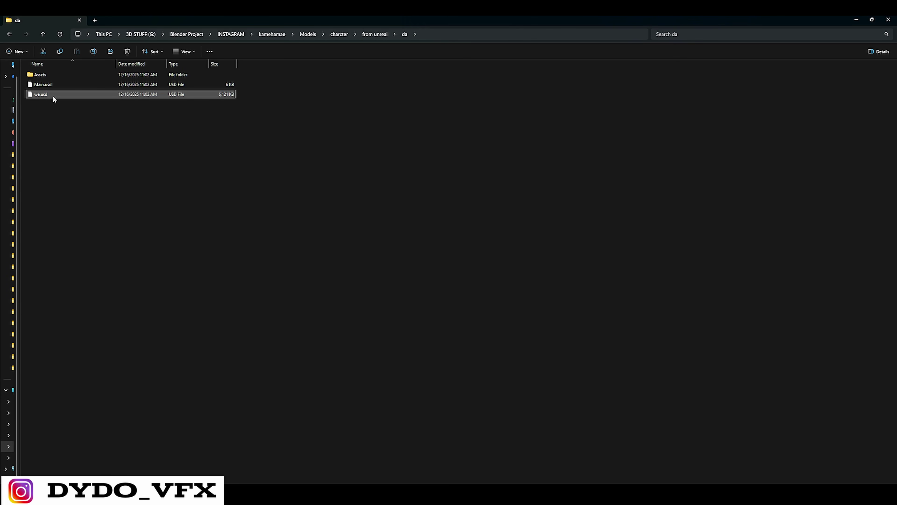
{"action": "left_click", "coordinate": [159, 148]}
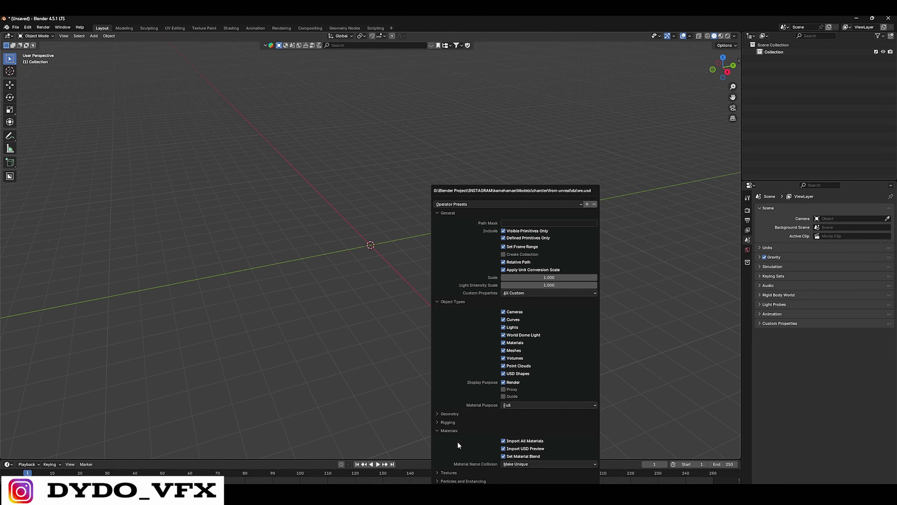
{"action": "left_click", "coordinate": [445, 431]}
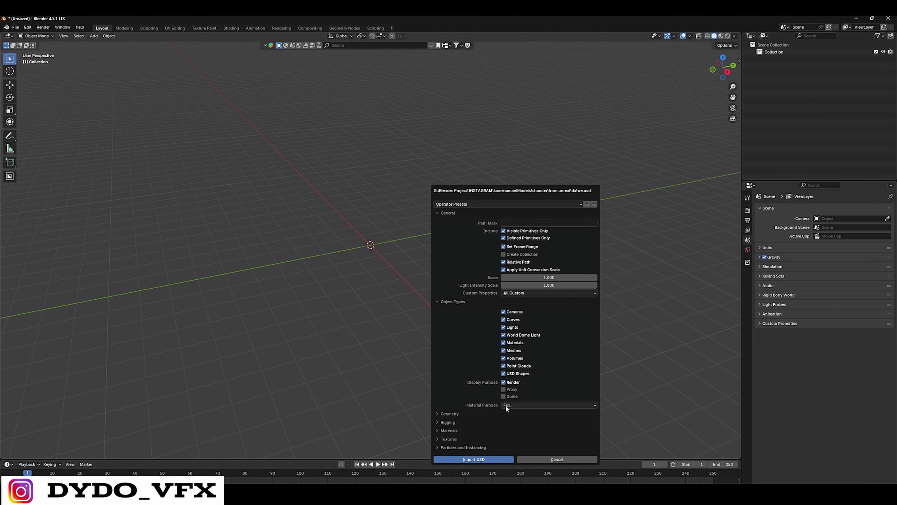
{"action": "left_click", "coordinate": [493, 458]}
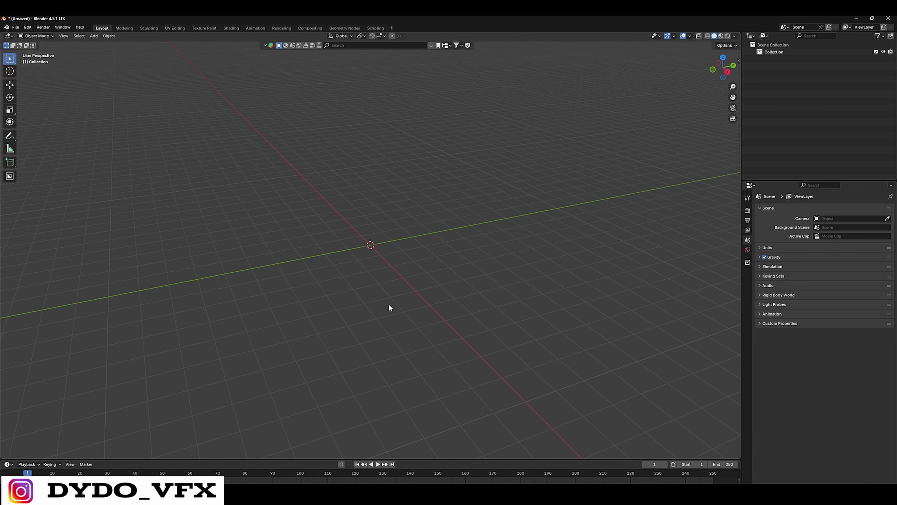
- Delete the huge flat box that came in with the USD scene
{"action": "scroll", "coordinate": [483, 249], "scroll_direction": "down", "scroll_amount": 9}
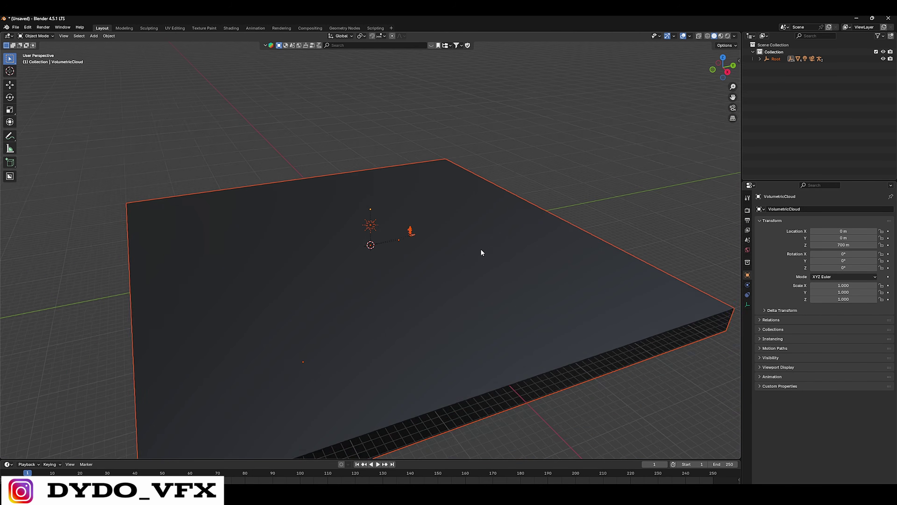
{"action": "middle_click_drag", "start_coordinate": [410, 289], "coordinate": [454, 277]}
{"action": "left_click_drag", "start_coordinate": [600, 170], "coordinate": [478, 409]}
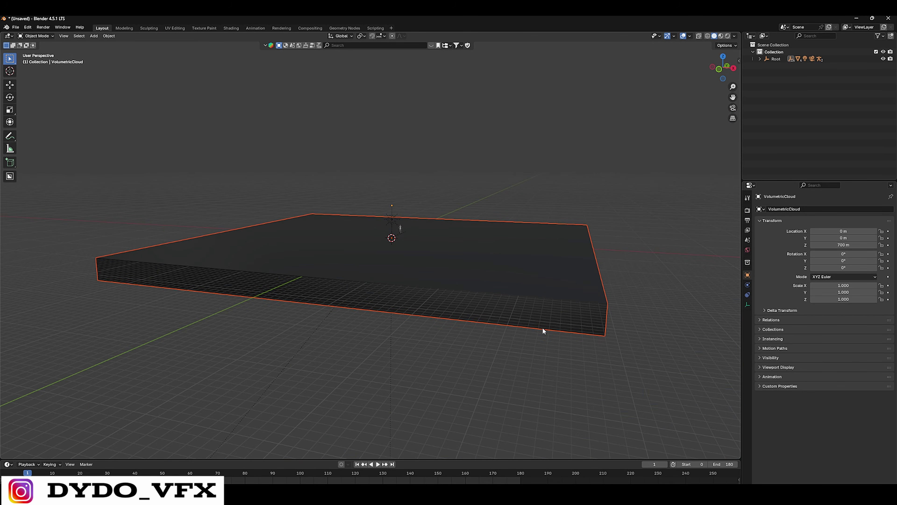
{"action": "key", "text": "Delete"}
{"action": "middle_click_drag", "start_coordinate": [475, 295], "coordinate": [403, 295]}
{"action": "left_click_drag", "start_coordinate": [395, 158], "coordinate": [323, 247]}
{"action": "key", "text": "Delete"}
{"action": "scroll", "coordinate": [390, 278], "scroll_direction": "up", "scroll_amount": 5}
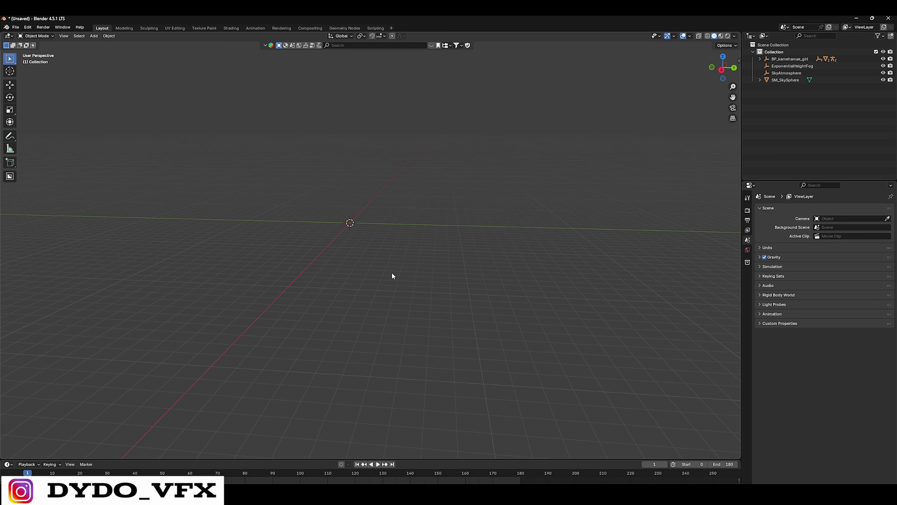
{"action": "key", "text": "ctrl+z"}
- Delete the imported light above the world origin
{"action": "left_click_drag", "start_coordinate": [391, 101], "coordinate": [275, 247]}
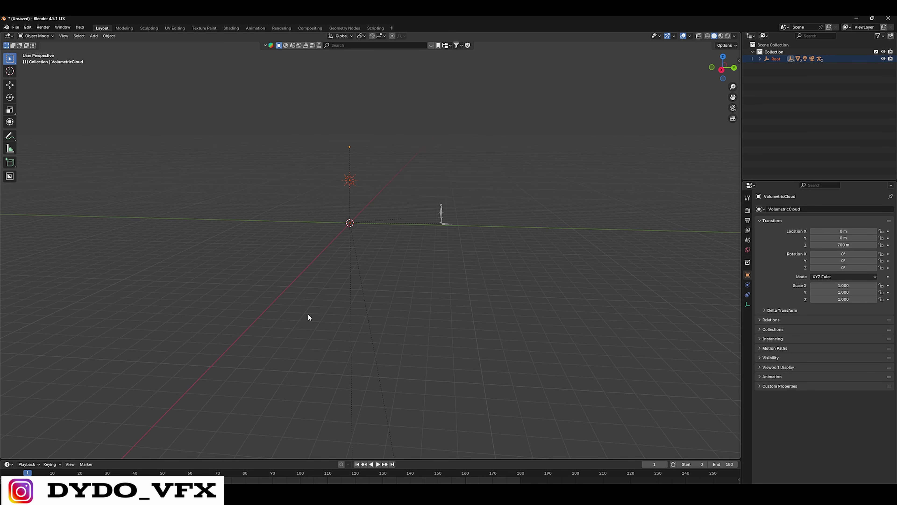
{"action": "key", "text": "ctrl+z"}
{"action": "key", "text": "ctrl+shift+z"}
{"action": "key", "text": "Delete"}
- Select the imported character with its armatures and examine its face up close from the front
{"action": "scroll", "coordinate": [449, 216], "scroll_direction": "up", "scroll_amount": 4}
{"action": "left_click_drag", "start_coordinate": [561, 155], "coordinate": [485, 247]}
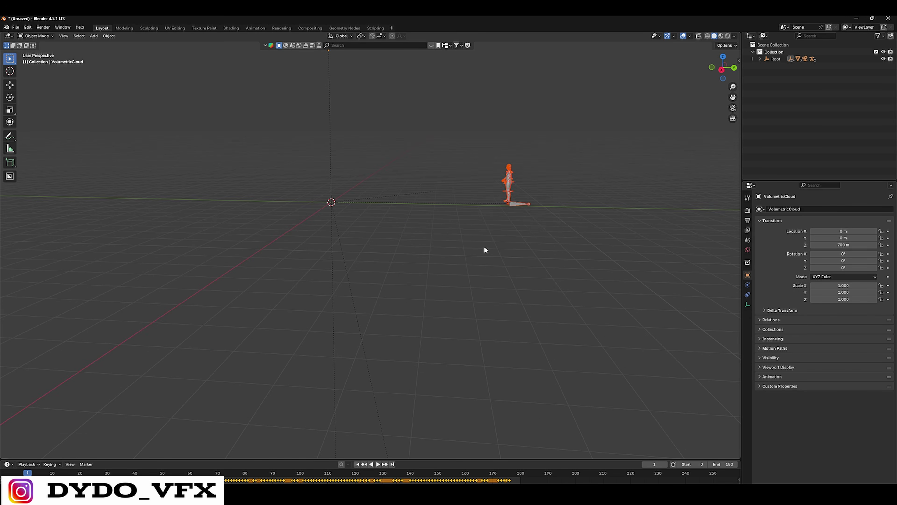
{"action": "key", "text": "f"}
{"action": "key", "text": "KP_1"}
{"action": "scroll", "coordinate": [536, 315], "scroll_direction": "up", "scroll_amount": 5}
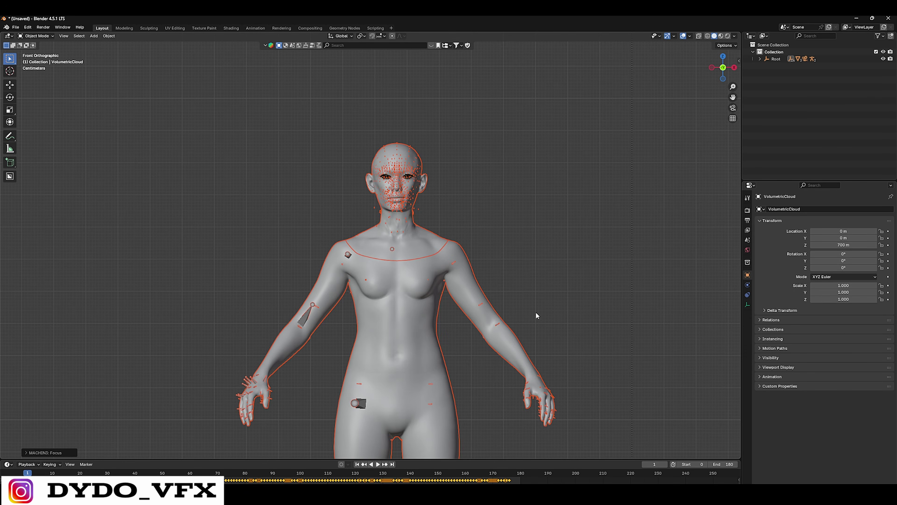
{"action": "middle_click_drag", "start_coordinate": [517, 119], "coordinate": [448, 216], "text": "shift"}
{"action": "scroll", "coordinate": [411, 245], "scroll_direction": "up", "scroll_amount": 3}
- Select the facial armature Skel.001 and examine the bones and body of the untextured character
{"action": "left_click", "coordinate": [410, 245]}
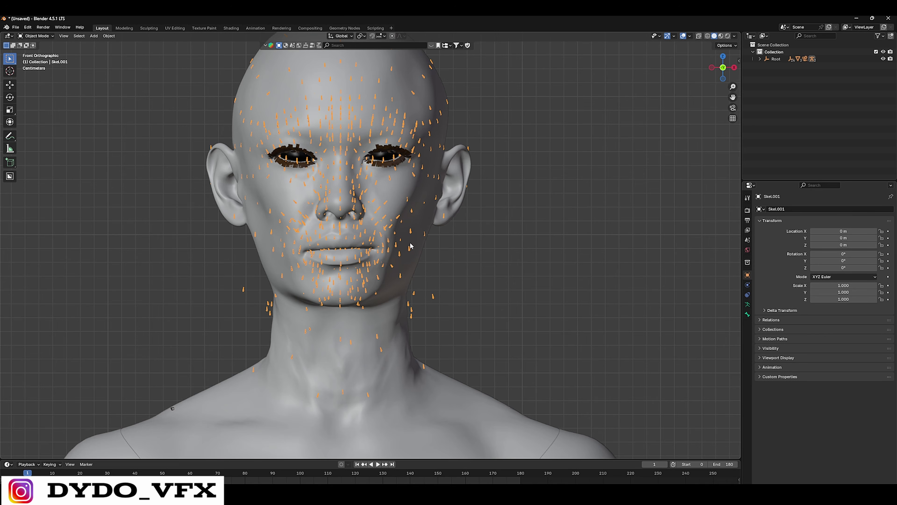
{"action": "mouse_move", "coordinate": [411, 245]}
{"action": "middle_mouse_down"}
{"action": "mouse_move", "coordinate": [487, 257]}
{"action": "mouse_move", "coordinate": [403, 261]}
{"action": "mouse_move", "coordinate": [414, 245]}
{"action": "middle_mouse_up"}
{"action": "scroll", "coordinate": [406, 312], "scroll_direction": "down", "scroll_amount": 3}
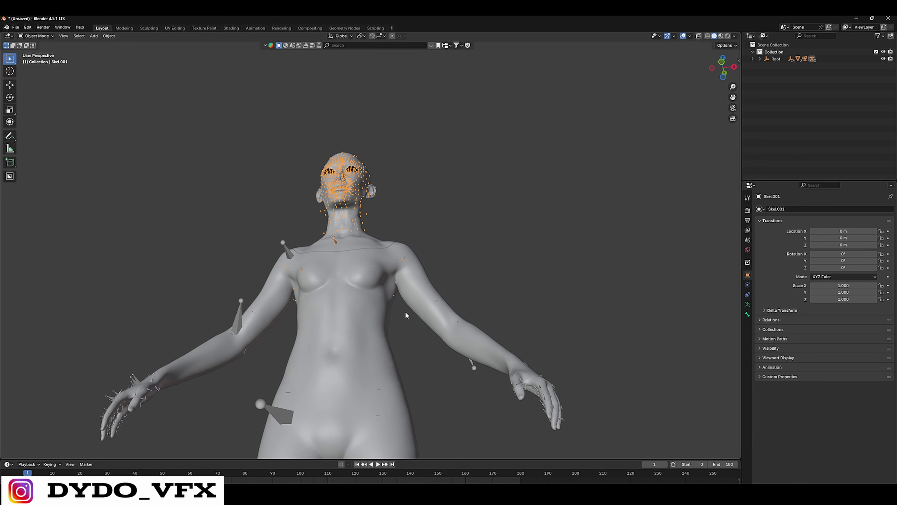
{"action": "middle_click_drag", "start_coordinate": [405, 312], "coordinate": [359, 376]}
{"action": "scroll", "coordinate": [358, 376], "scroll_direction": "down", "scroll_amount": 3}
{"action": "key", "text": "KP_1"}
{"action": "scroll", "coordinate": [491, 279], "scroll_direction": "up", "scroll_amount": 5}
{"action": "middle_click_drag", "start_coordinate": [493, 273], "coordinate": [499, 168], "text": "shift"}
{"action": "scroll", "coordinate": [392, 229], "scroll_direction": "down", "scroll_amount": 4}
- Clear the selection and show the character with its baked textures in Material Preview shading
{"action": "left_click", "coordinate": [613, 170]}
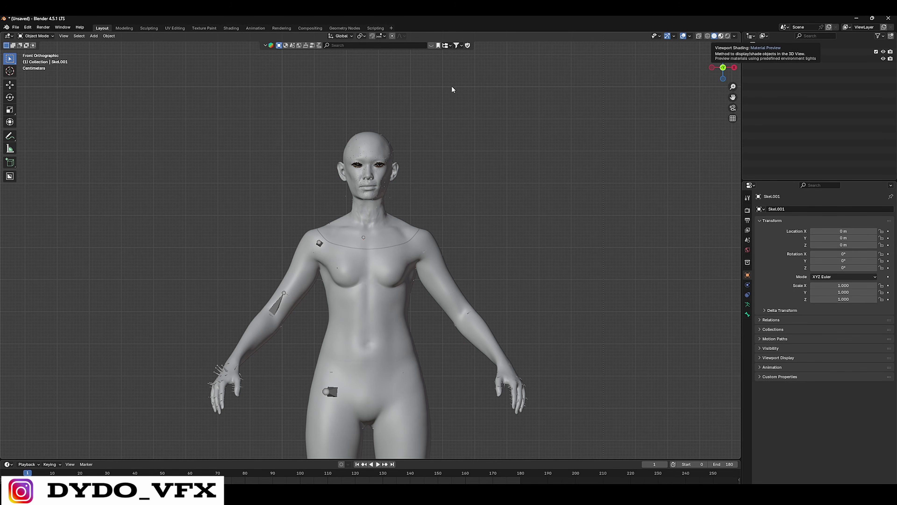
{"action": "key", "text": "z"}
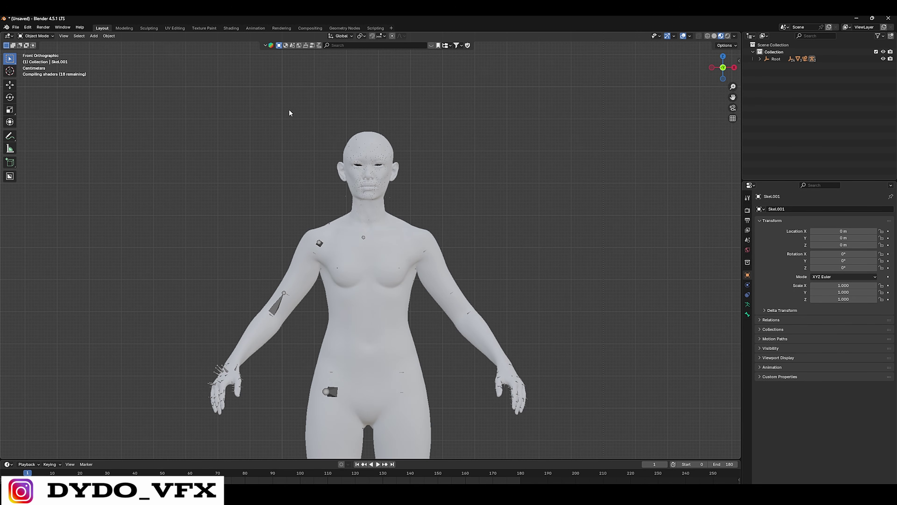
{"action": "middle_click_drag", "start_coordinate": [448, 211], "coordinate": [510, 208]}
{"action": "scroll", "coordinate": [420, 242], "scroll_direction": "up", "scroll_amount": 4}
{"action": "scroll", "coordinate": [304, 272], "scroll_direction": "down", "scroll_amount": 3}
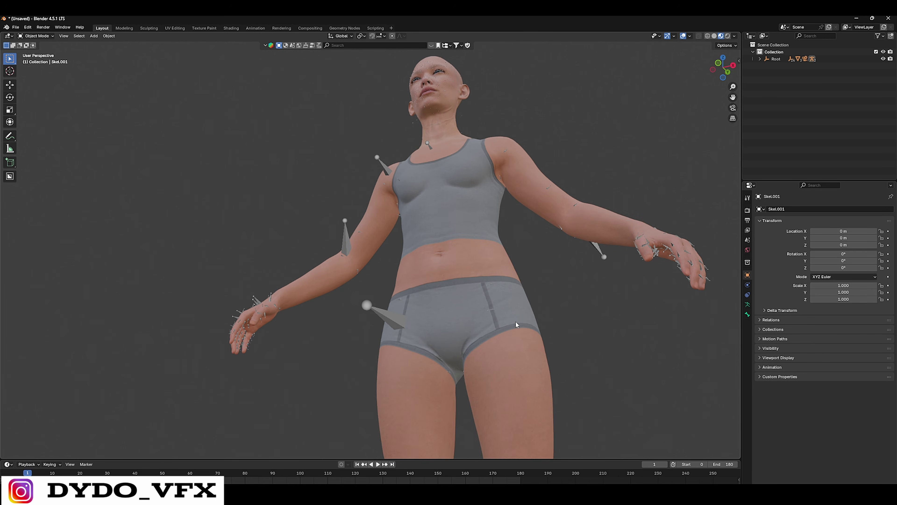
- Select SKM_kamehamae_girl_FaceMesh at the character's eye and enter Edit Mode
{"action": "key", "text": "KP_1"}
{"action": "scroll", "coordinate": [479, 115], "scroll_direction": "up", "scroll_amount": 2}
{"action": "middle_click_drag", "start_coordinate": [479, 116], "coordinate": [481, 328], "text": "shift"}
{"action": "middle_click_drag", "start_coordinate": [481, 146], "coordinate": [414, 348], "text": "shift"}
{"action": "scroll", "coordinate": [366, 249], "scroll_direction": "up", "scroll_amount": 4}
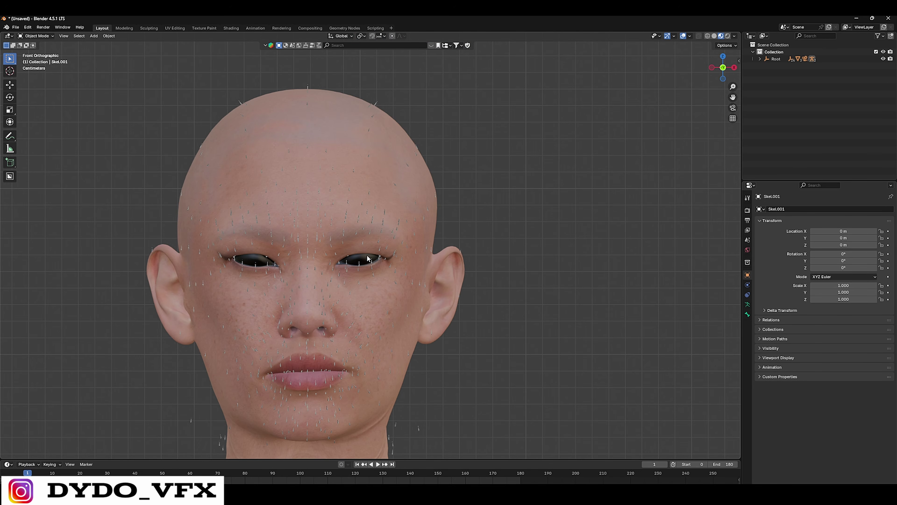
{"action": "left_click", "coordinate": [366, 255]}
{"action": "scroll", "coordinate": [371, 262], "scroll_direction": "up", "scroll_amount": 1}
{"action": "scroll", "coordinate": [377, 278], "scroll_direction": "up", "scroll_amount": 2}
{"action": "key", "text": "ctrl+Tab"}
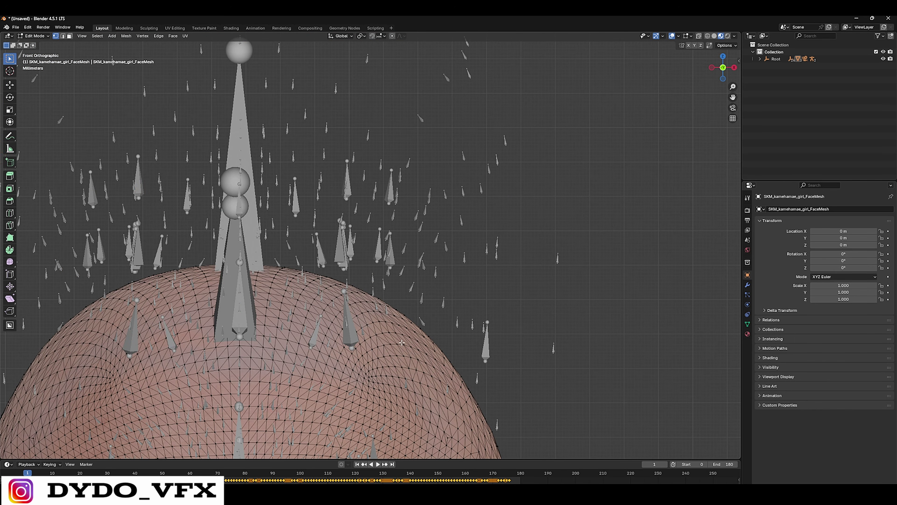
- Select all linked geometry of the character's left eyeball in the face mesh
{"action": "scroll", "coordinate": [402, 343], "scroll_direction": "down", "scroll_amount": 4}
{"action": "middle_click_drag", "start_coordinate": [384, 449], "coordinate": [394, 288], "text": "shift"}
{"action": "scroll", "coordinate": [390, 271], "scroll_direction": "up", "scroll_amount": 4}
{"action": "scroll", "coordinate": [389, 271], "scroll_direction": "down", "scroll_amount": 1}
{"action": "scroll", "coordinate": [389, 271], "scroll_direction": "down", "scroll_amount": 5}
{"action": "scroll", "coordinate": [392, 278], "scroll_direction": "up", "scroll_amount": 4}
{"action": "scroll", "coordinate": [392, 279], "scroll_direction": "down", "scroll_amount": 3}
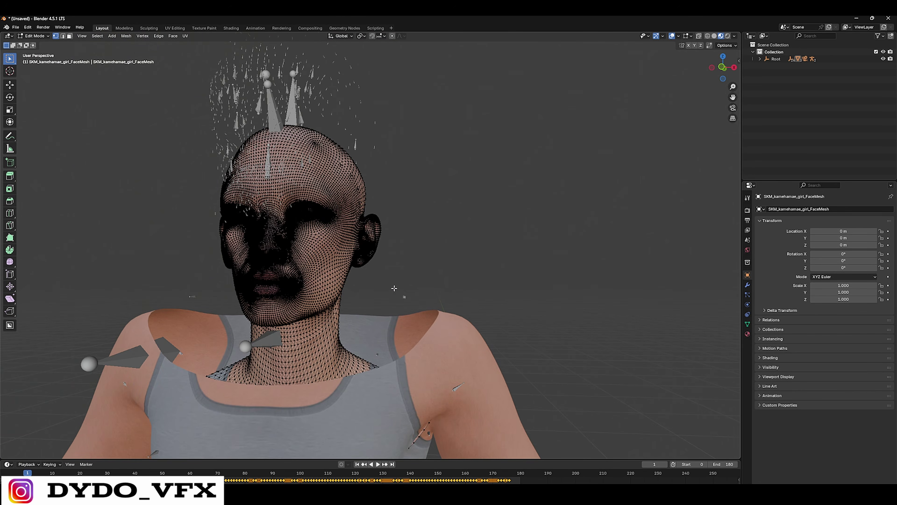
{"action": "key", "text": "KP_1"}
{"action": "scroll", "coordinate": [356, 225], "scroll_direction": "up", "scroll_amount": 6}
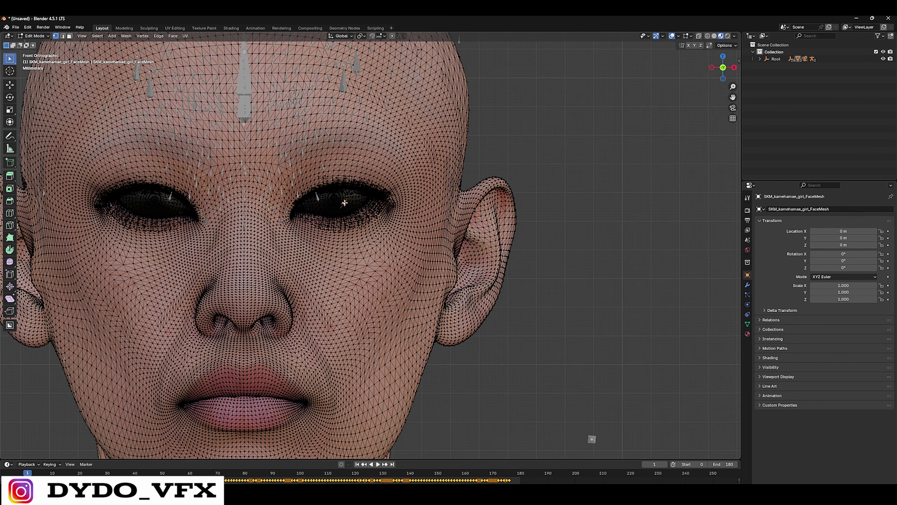
{"action": "key", "text": "ctrl+l"}
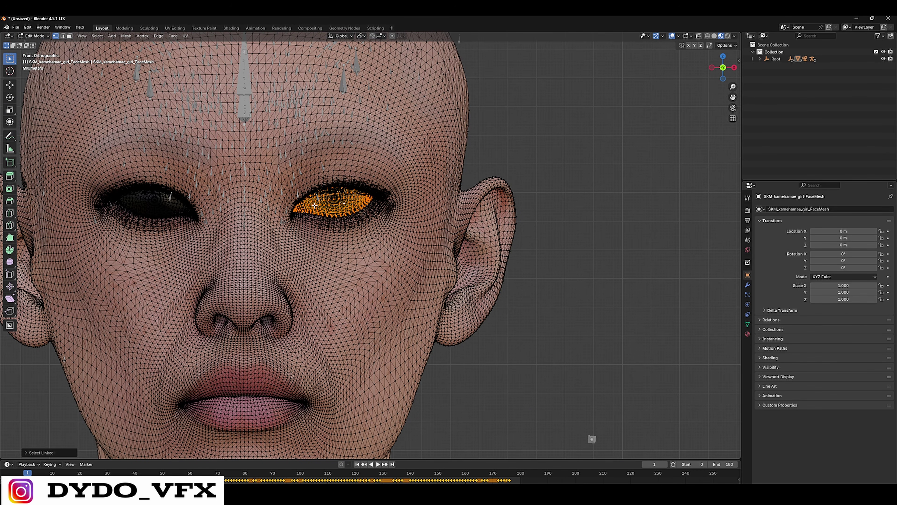
- Clear the selection and select the face mesh geometry assigned to the black UnrealMaterial.006
{"action": "left_click", "coordinate": [748, 334]}
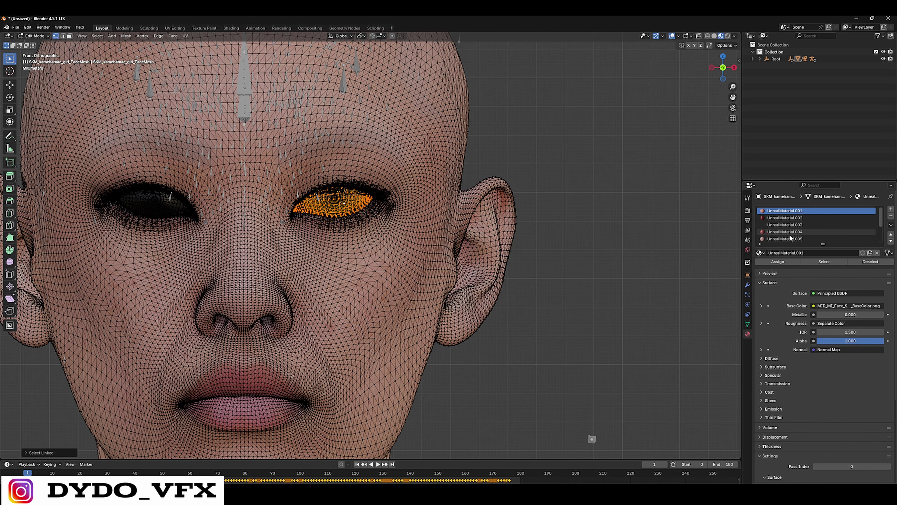
{"action": "scroll", "coordinate": [797, 237], "scroll_direction": "down", "scroll_amount": 1}
{"action": "left_click", "coordinate": [558, 213]}
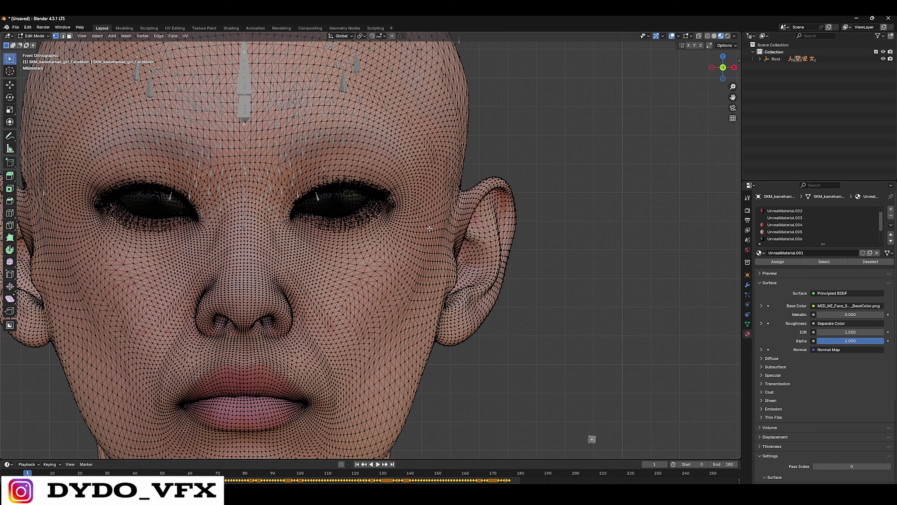
{"action": "left_click", "coordinate": [785, 239]}
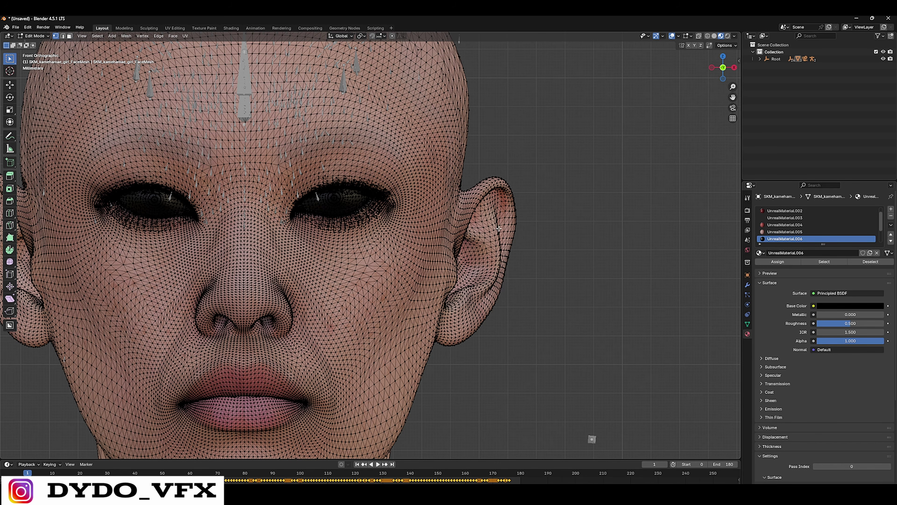
{"action": "left_click", "coordinate": [823, 261]}
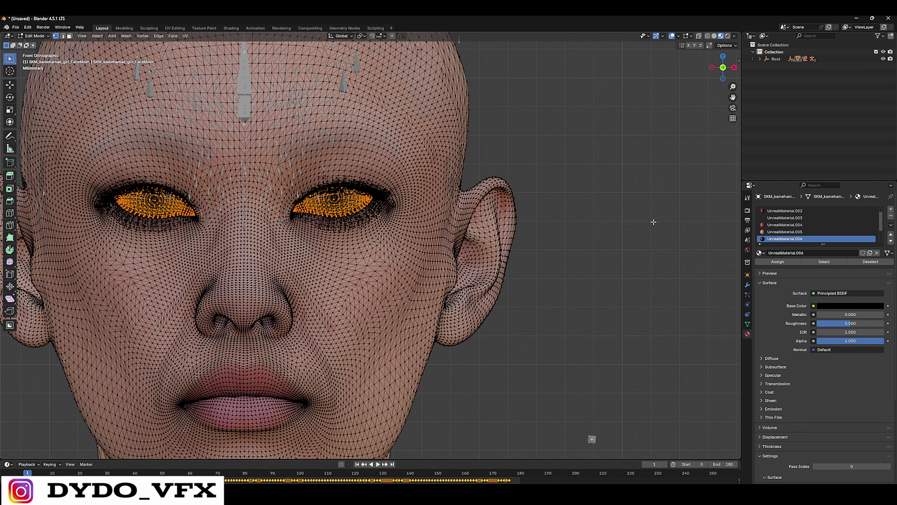
- Clear the mesh selection and rename the UnrealMaterial.006 material to eye
{"action": "key", "text": "alt+a"}
{"action": "double_click", "coordinate": [799, 239]}
{"action": "type", "text": "e"}
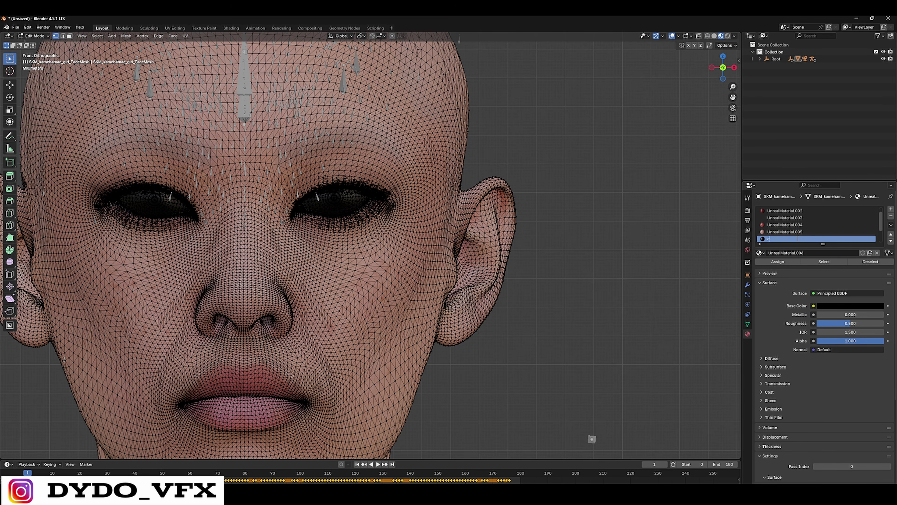
{"action": "type", "text": "ye"}
{"action": "key", "text": "Return"}
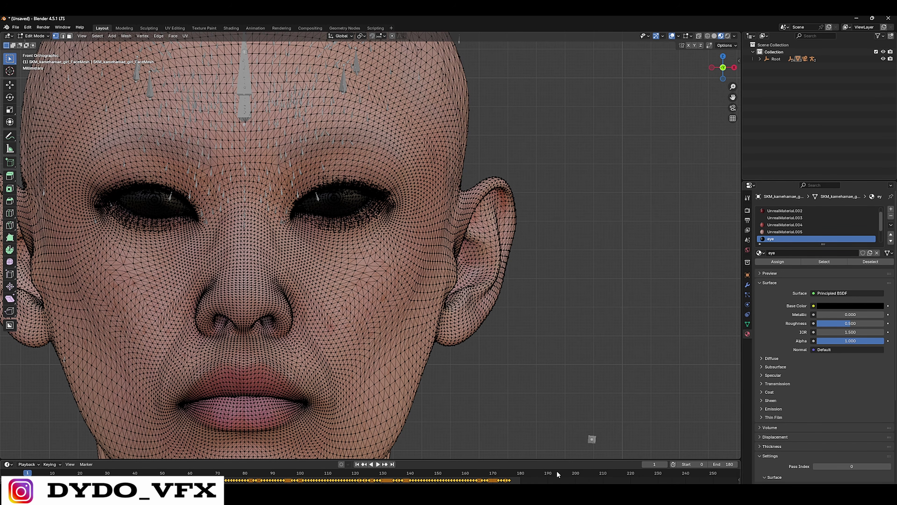
- Split the 3D viewport horizontally and make the lower area a Shader Editor showing the eye material's nodes
{"action": "left_click_drag", "start_coordinate": [739, 458], "coordinate": [35, 315]}
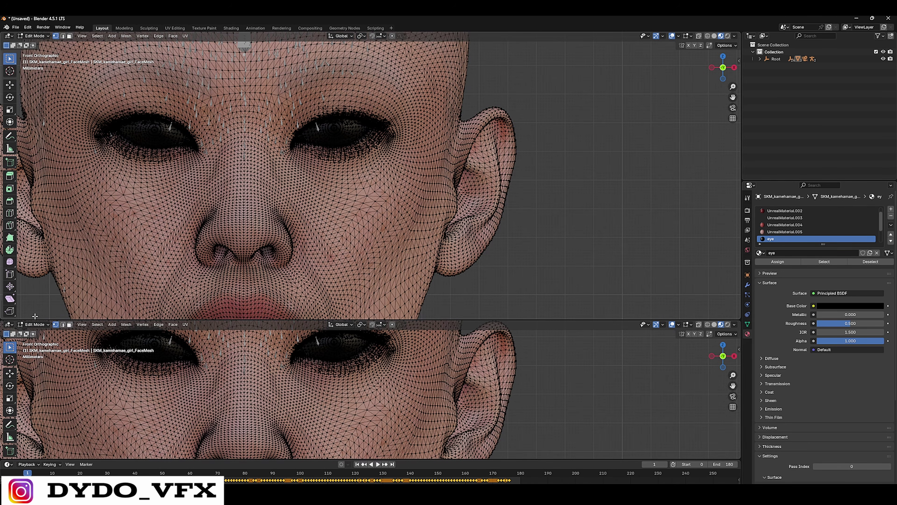
{"action": "left_click", "coordinate": [11, 327]}
{"action": "left_click", "coordinate": [26, 385]}
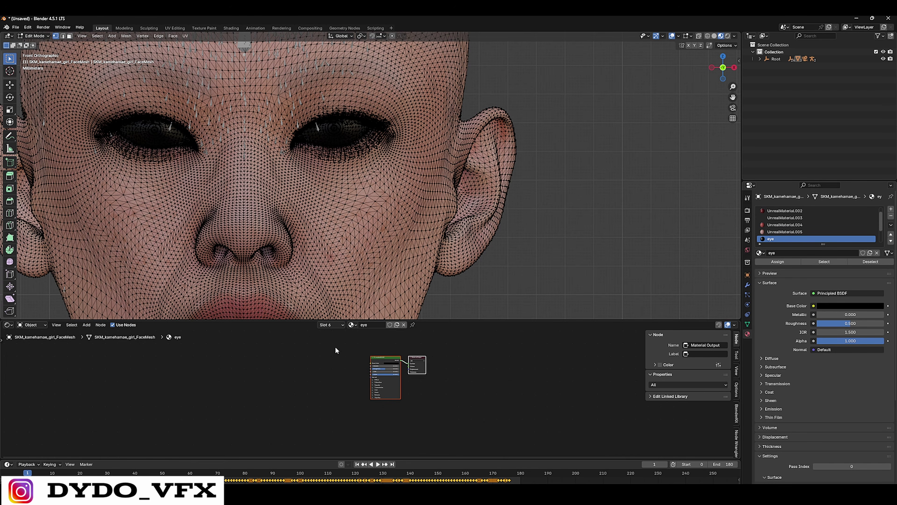
{"action": "left_click_drag", "start_coordinate": [419, 316], "coordinate": [419, 292]}
{"action": "scroll", "coordinate": [438, 356], "scroll_direction": "up", "scroll_amount": 4}
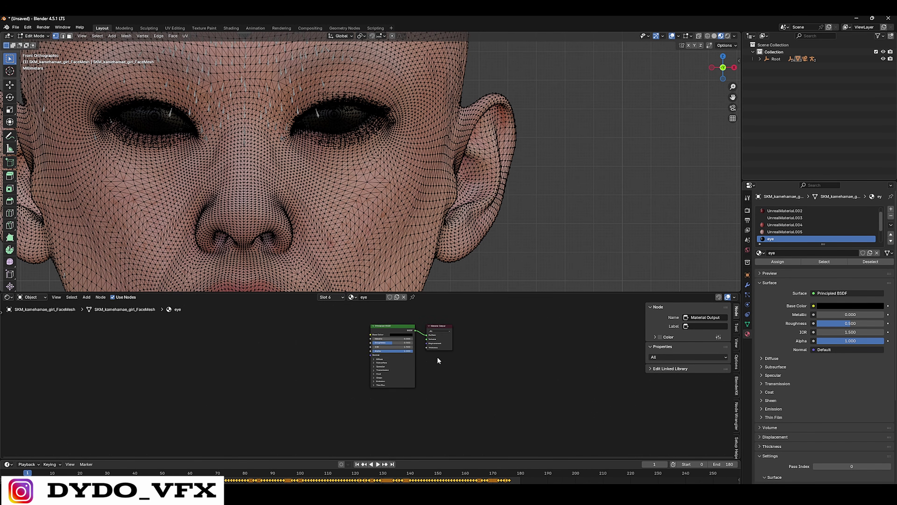
- Start Principled Texture Setup on the eye material's Principled BSDF, and copy the path of the exported Assets\Textures folder in File Explorer
{"action": "left_click", "coordinate": [384, 348]}
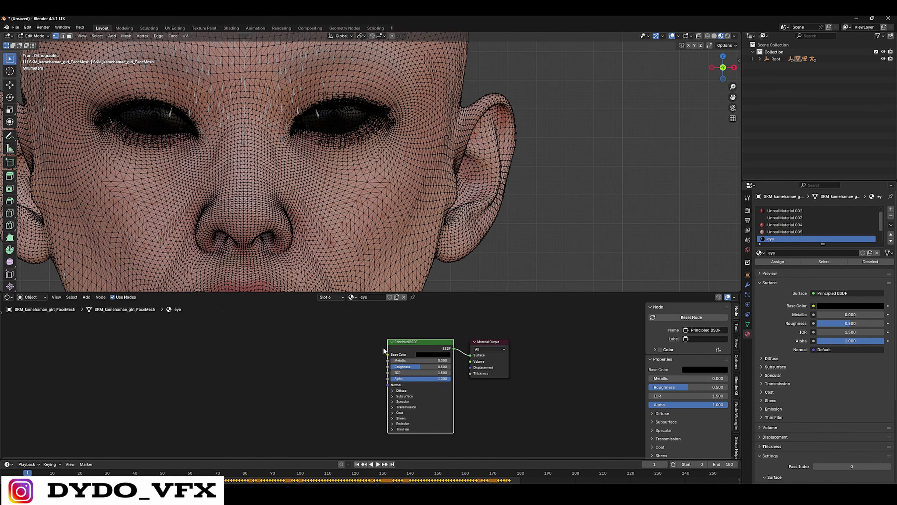
{"action": "key", "text": "ctrl+shift+t"}
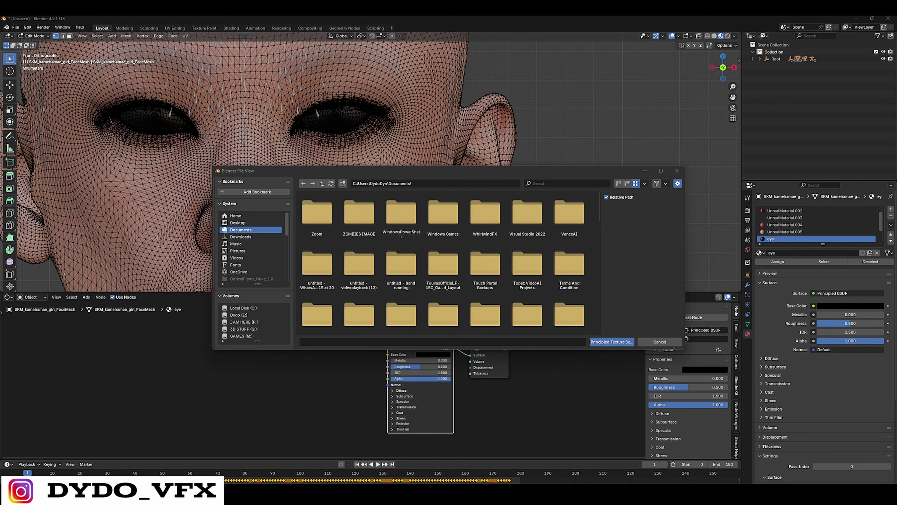
{"action": "left_click_drag", "start_coordinate": [680, 16], "coordinate": [679, 17]}
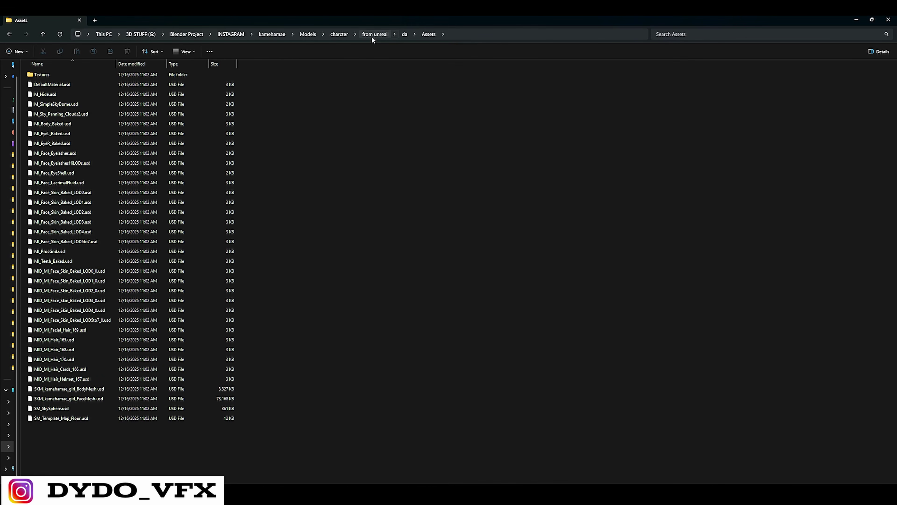
{"action": "left_click", "coordinate": [405, 34]}
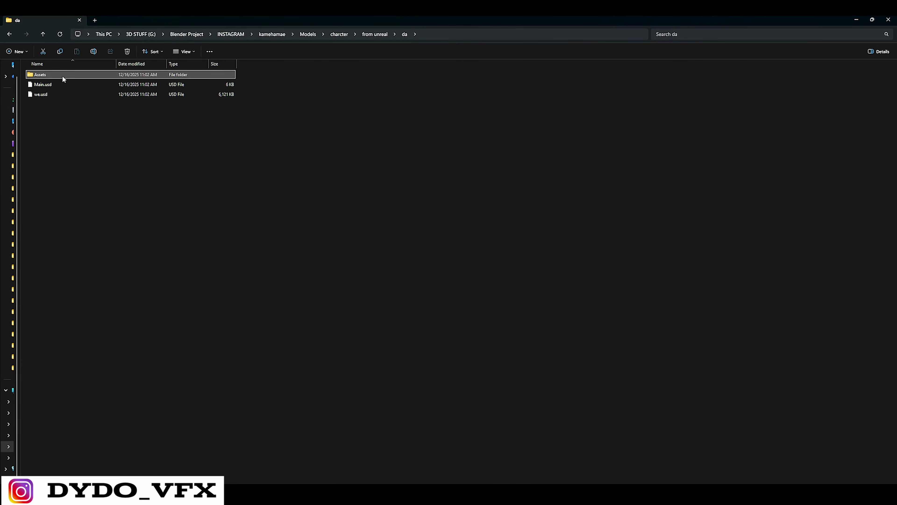
{"action": "double_click", "coordinate": [46, 75]}
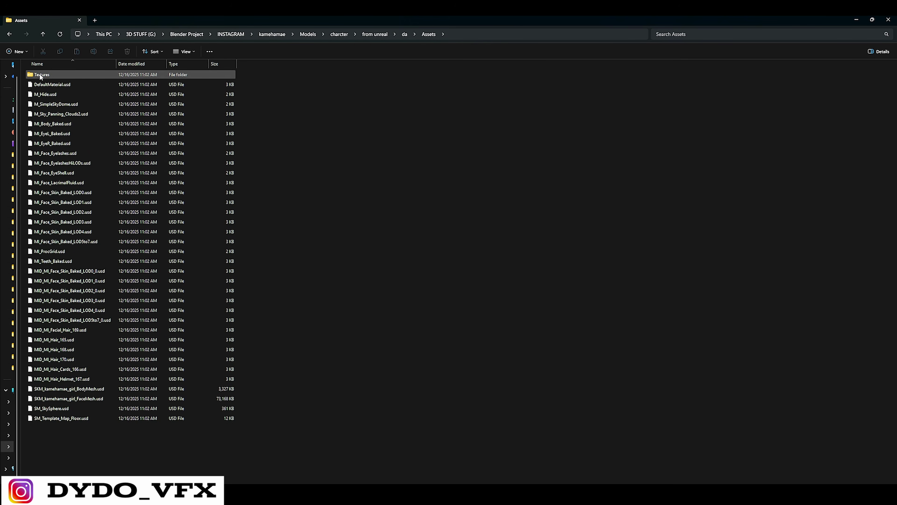
{"action": "double_click", "coordinate": [41, 76]}
{"action": "left_click_drag", "start_coordinate": [753, 312], "coordinate": [106, 295]}
{"action": "left_click", "coordinate": [485, 33]}
{"action": "key", "text": "ctrl+c"}
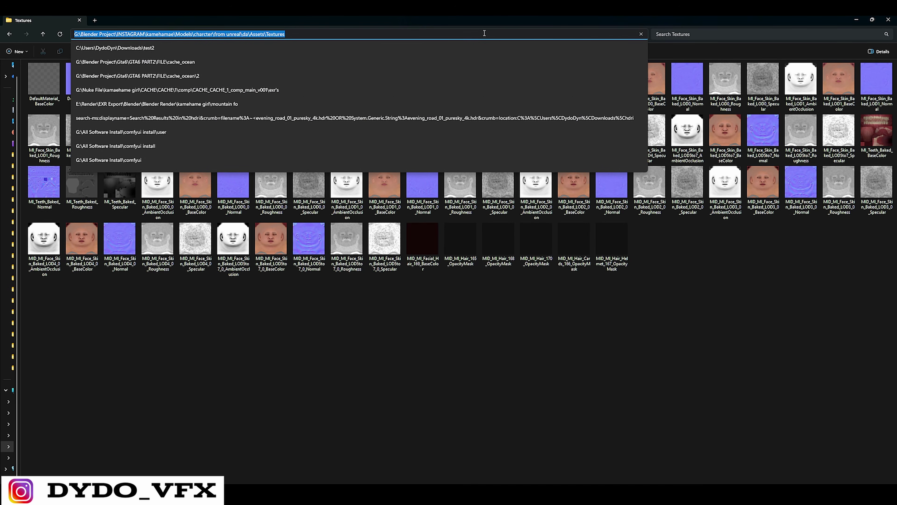
- Back in Blender, open the copied Textures folder path and load all its images into the Principled Texture Setup
{"action": "left_click_drag", "start_coordinate": [408, 20], "coordinate": [0, 40]}
{"action": "left_click", "coordinate": [426, 182]}
{"action": "key", "text": "ctrl+v"}
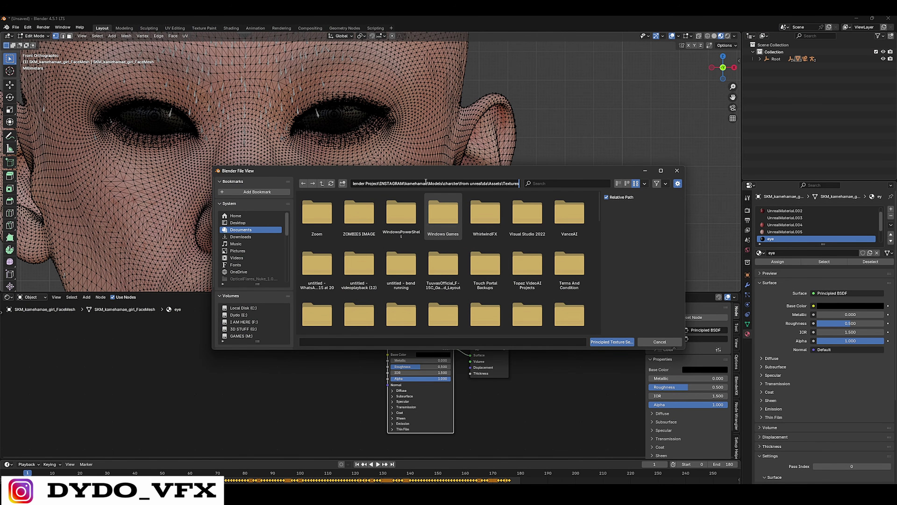
{"action": "key", "text": "Return"}
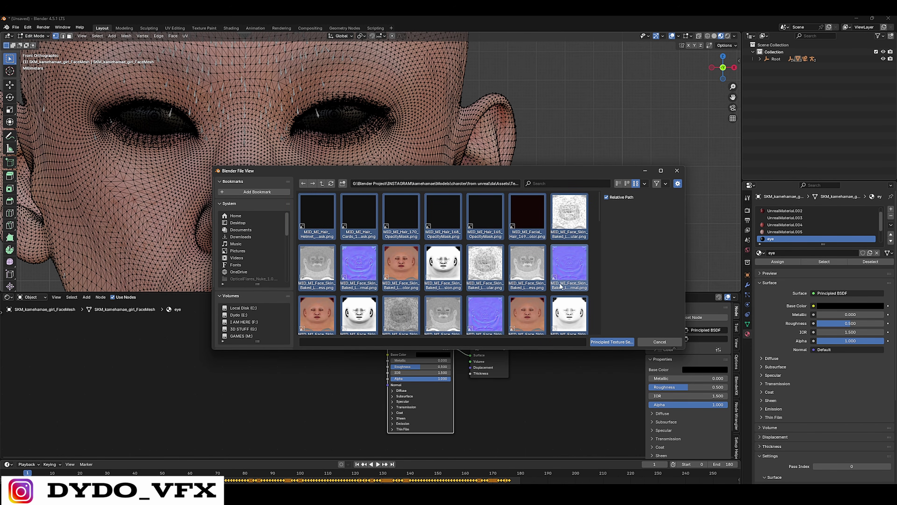
{"action": "left_click", "coordinate": [617, 342]}
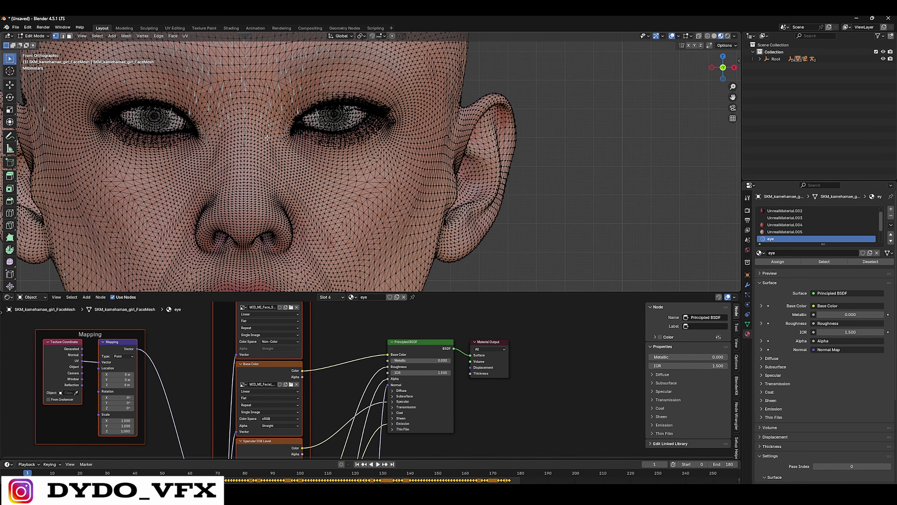
- Hide the viewport overlays and inspect the textured eyes up close
{"action": "left_click", "coordinate": [672, 36]}
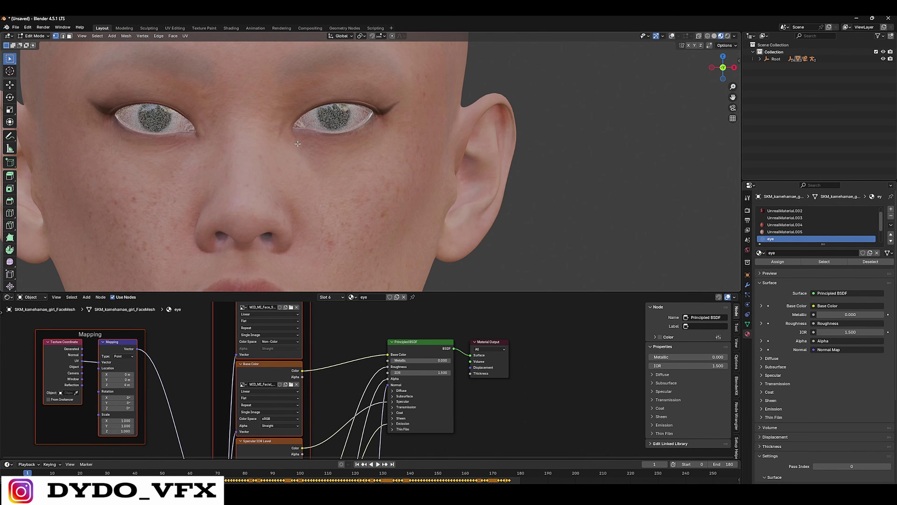
{"action": "scroll", "coordinate": [368, 130], "scroll_direction": "up", "scroll_amount": 1}
{"action": "middle_click_drag", "start_coordinate": [352, 135], "coordinate": [480, 165], "text": "shift"}
{"action": "scroll", "coordinate": [435, 142], "scroll_direction": "up", "scroll_amount": 2}
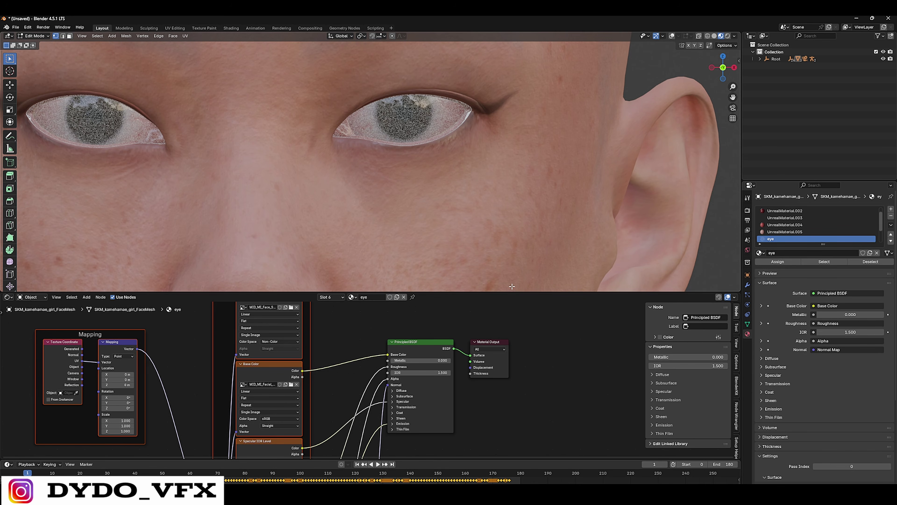
- Disconnect the texture from the Emission Color input of the eye material's Principled BSDF
{"action": "scroll", "coordinate": [372, 412], "scroll_direction": "up", "scroll_amount": 4}
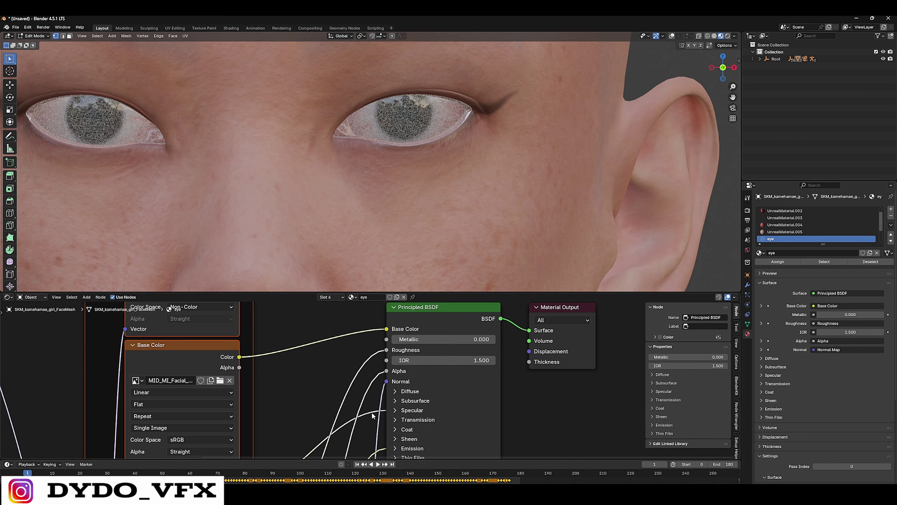
{"action": "middle_click_drag", "start_coordinate": [400, 449], "coordinate": [399, 417]}
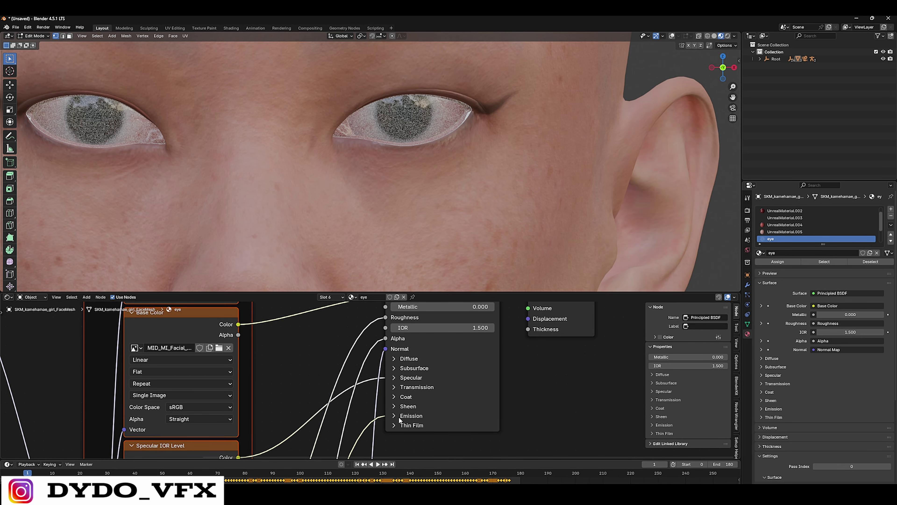
{"action": "left_click", "coordinate": [399, 418]}
{"action": "middle_click_drag", "start_coordinate": [336, 456], "coordinate": [401, 413]}
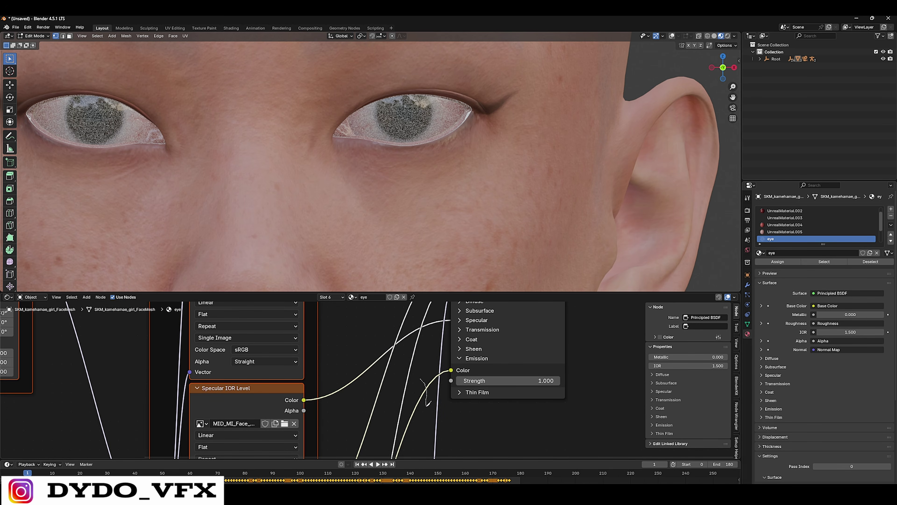
{"action": "left_click_drag", "start_coordinate": [446, 370], "coordinate": [441, 143]}
{"action": "scroll", "coordinate": [390, 138], "scroll_direction": "down", "scroll_amount": 3}
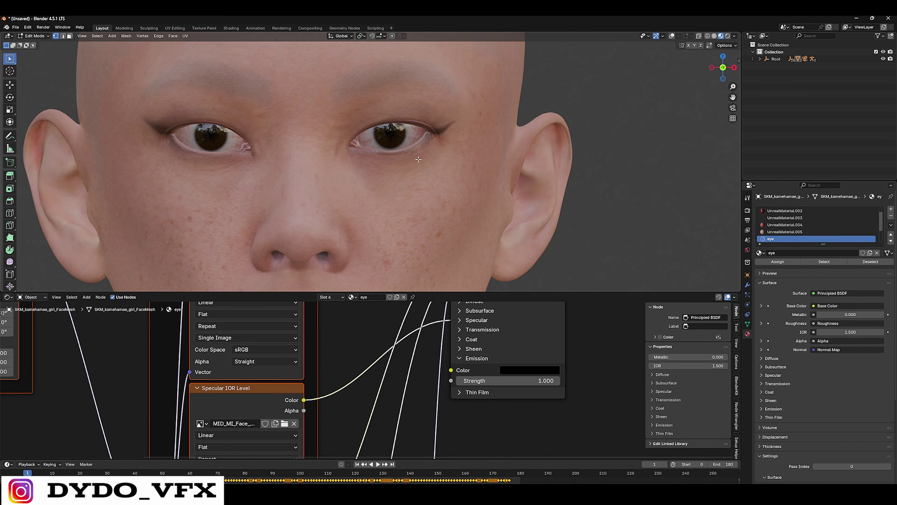
- Examine the corrected eyes and the face from close up and at an angle
{"action": "middle_click_drag", "start_coordinate": [418, 159], "coordinate": [431, 161], "text": "shift"}
{"action": "scroll", "coordinate": [431, 159], "scroll_direction": "up", "scroll_amount": 1}
{"action": "scroll", "coordinate": [526, 172], "scroll_direction": "down", "scroll_amount": 3}
{"action": "middle_click_drag", "start_coordinate": [525, 172], "coordinate": [513, 171]}
{"action": "scroll", "coordinate": [513, 171], "scroll_direction": "up", "scroll_amount": 4}
{"action": "scroll", "coordinate": [273, 174], "scroll_direction": "down", "scroll_amount": 3}
{"action": "middle_click_drag", "start_coordinate": [273, 175], "coordinate": [465, 199]}
{"action": "scroll", "coordinate": [424, 179], "scroll_direction": "down", "scroll_amount": 3}
- Return to Object Mode, enlarge the 3D viewport over the Shader Editor and show the character's upper body from the front
{"action": "key", "text": "Tab"}
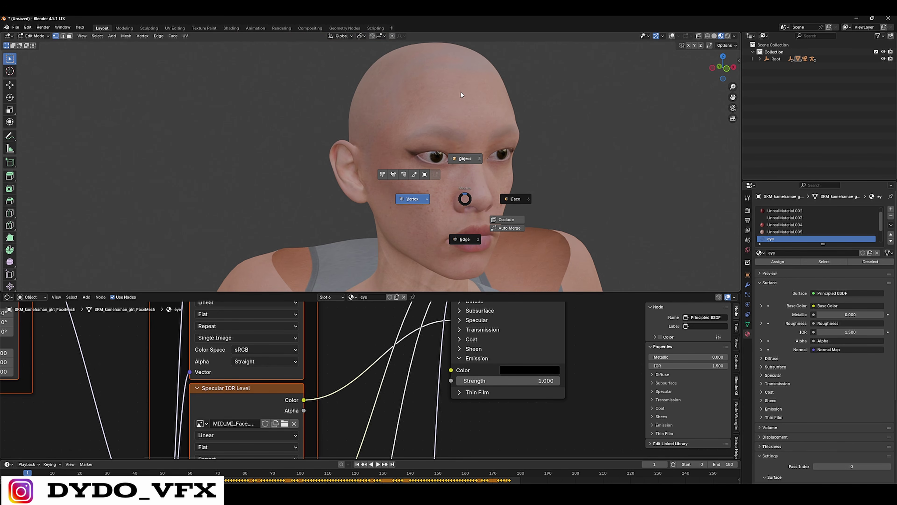
{"action": "left_click", "coordinate": [470, 158]}
{"action": "scroll", "coordinate": [469, 145], "scroll_direction": "down", "scroll_amount": 4}
{"action": "scroll", "coordinate": [479, 143], "scroll_direction": "down", "scroll_amount": 3}
{"action": "key", "text": "grave"}
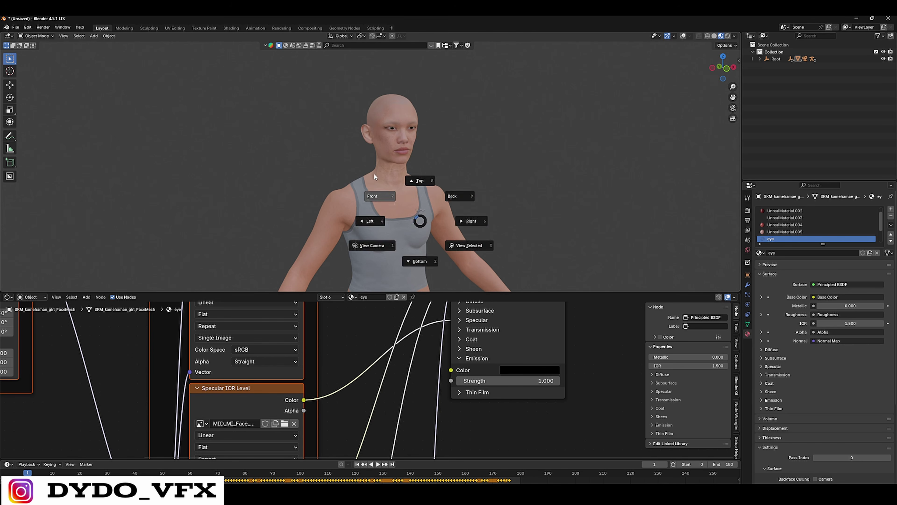
{"action": "left_click", "coordinate": [373, 174]}
{"action": "left_click_drag", "start_coordinate": [530, 292], "coordinate": [530, 425]}
{"action": "scroll", "coordinate": [422, 257], "scroll_direction": "down", "scroll_amount": 2}
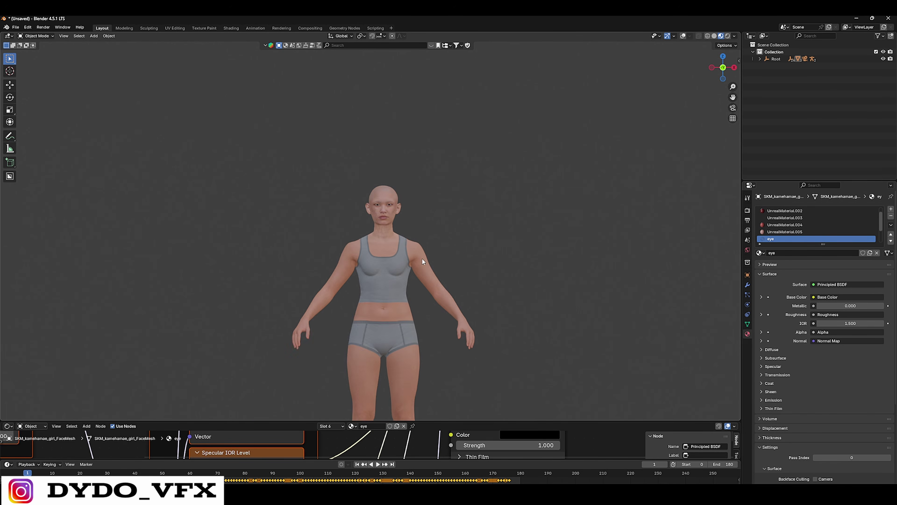
{"action": "middle_click_drag", "start_coordinate": [422, 258], "coordinate": [422, 297]}
{"action": "scroll", "coordinate": [400, 207], "scroll_direction": "up", "scroll_amount": 3}
{"action": "scroll", "coordinate": [368, 199], "scroll_direction": "up", "scroll_amount": 4}
{"action": "key", "text": "grave"}
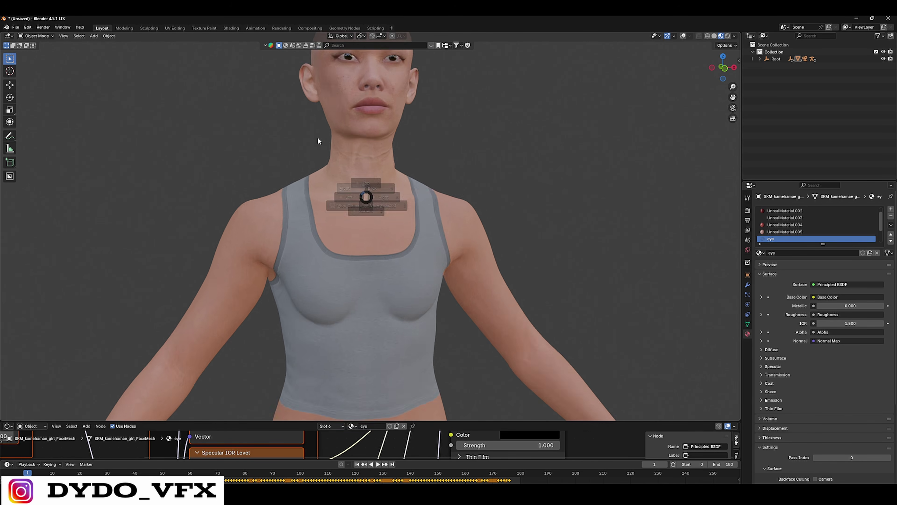
{"action": "left_click", "coordinate": [318, 142]}
{"action": "middle_click_drag", "start_coordinate": [575, 144], "coordinate": [572, 251], "text": "shift"}
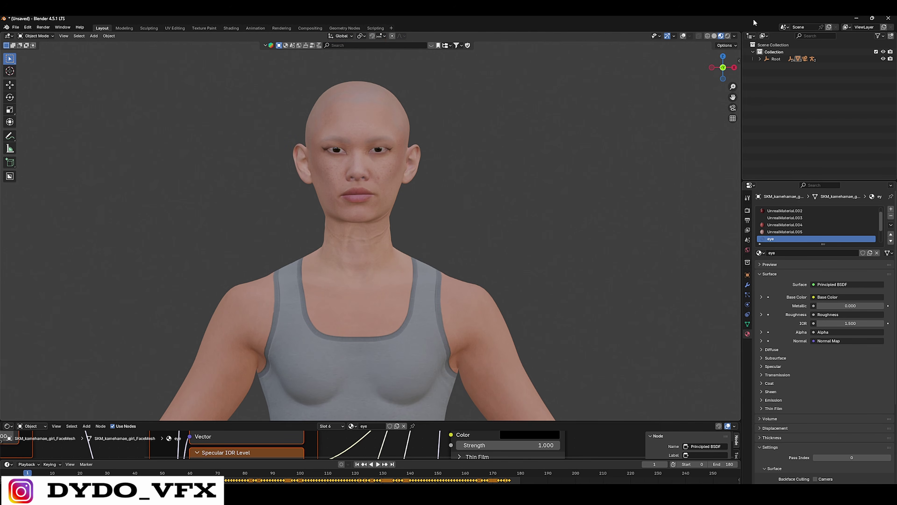
- Set the render engine to Cycles with GPU Compute as the device and 32 viewport max samples
{"action": "left_click", "coordinate": [748, 210]}
{"action": "left_click", "coordinate": [852, 209]}
{"action": "left_click", "coordinate": [822, 233]}
{"action": "left_click", "coordinate": [839, 227]}
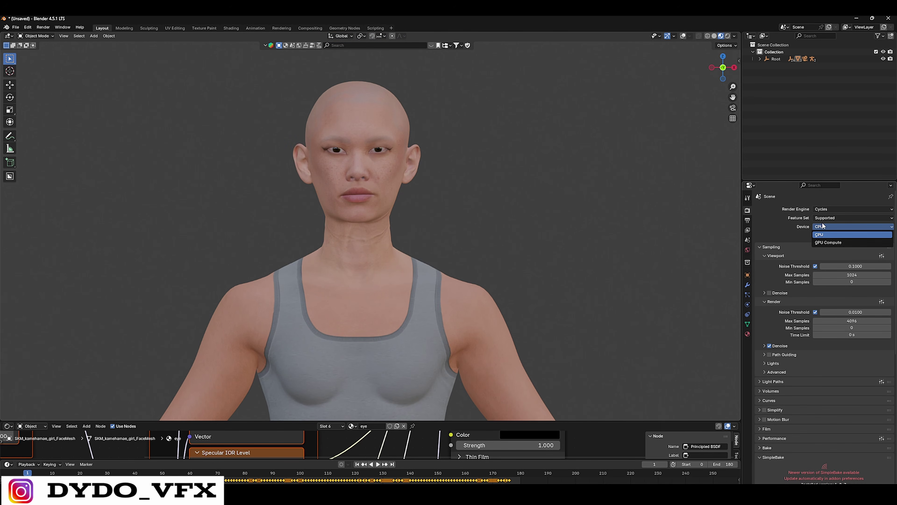
{"action": "left_click", "coordinate": [841, 235]}
{"action": "left_click", "coordinate": [873, 266]}
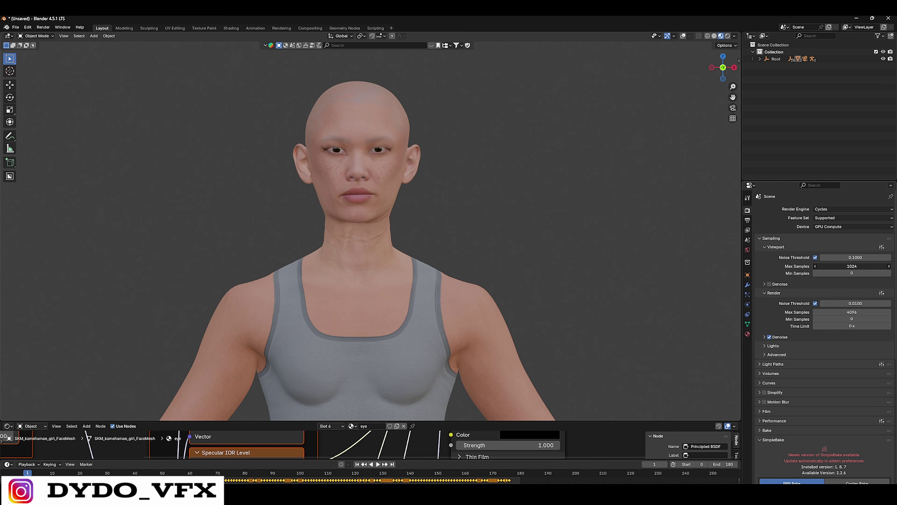
{"action": "type", "text": "32"}
{"action": "key", "text": "Return"}
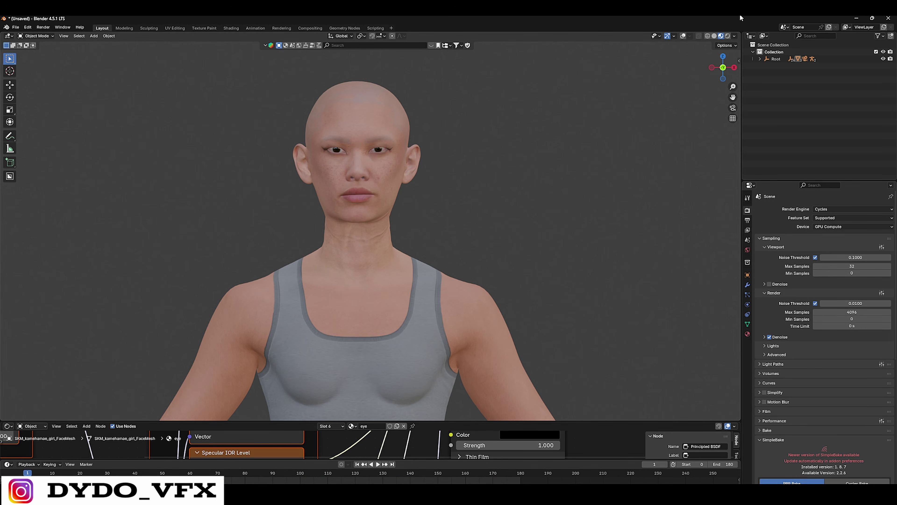
- Switch the viewport to Rendered shading and inspect the face up close
{"action": "left_click", "coordinate": [727, 36]}
{"action": "left_click", "coordinate": [725, 37]}
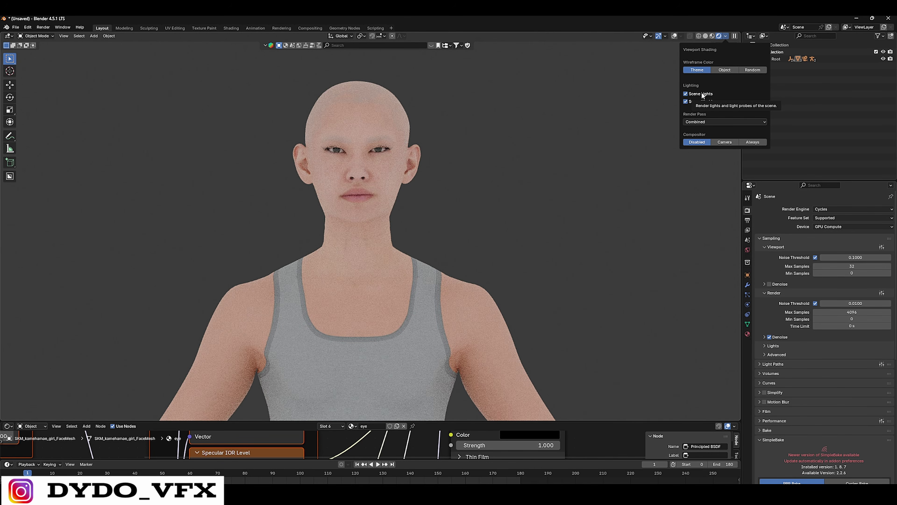
{"action": "scroll", "coordinate": [464, 180], "scroll_direction": "down", "scroll_amount": 2}
{"action": "mouse_move", "coordinate": [464, 179]}
{"action": "middle_mouse_down"}
{"action": "mouse_move", "coordinate": [516, 197]}
{"action": "mouse_move", "coordinate": [397, 229]}
{"action": "mouse_move", "coordinate": [390, 214]}
{"action": "middle_mouse_up"}
{"action": "scroll", "coordinate": [391, 218], "scroll_direction": "up", "scroll_amount": 8}
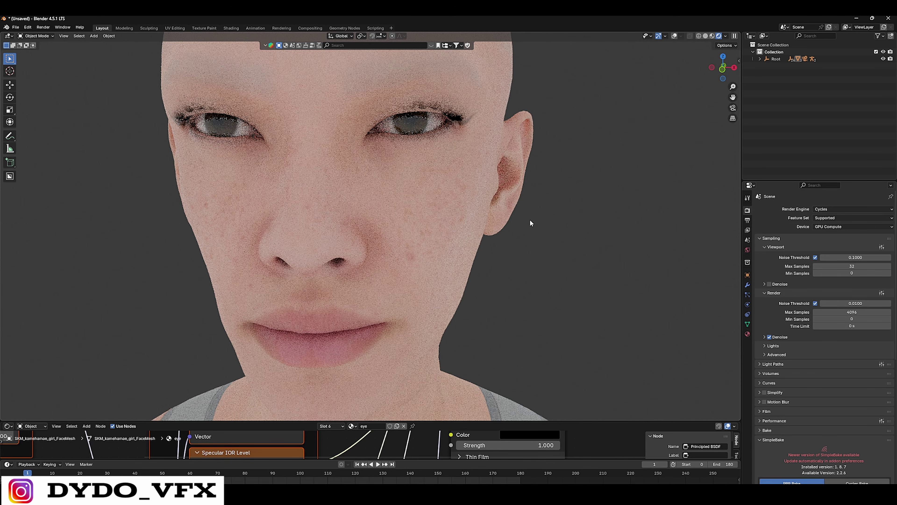
- Examine the Cycles-rendered character's head, body and skin from the side and the front
{"action": "middle_click_drag", "start_coordinate": [530, 219], "coordinate": [427, 208]}
{"action": "scroll", "coordinate": [427, 212], "scroll_direction": "down", "scroll_amount": 5}
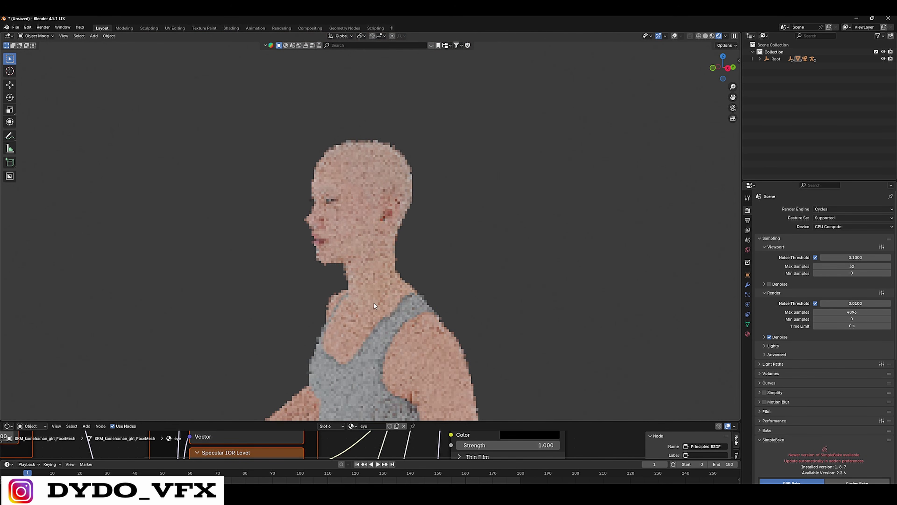
{"action": "scroll", "coordinate": [419, 232], "scroll_direction": "up", "scroll_amount": 2}
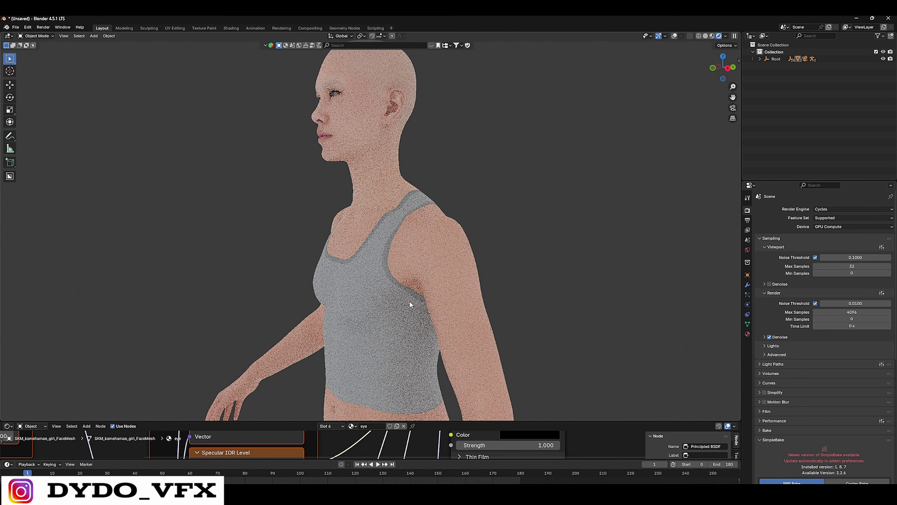
{"action": "scroll", "coordinate": [412, 290], "scroll_direction": "down", "scroll_amount": 4}
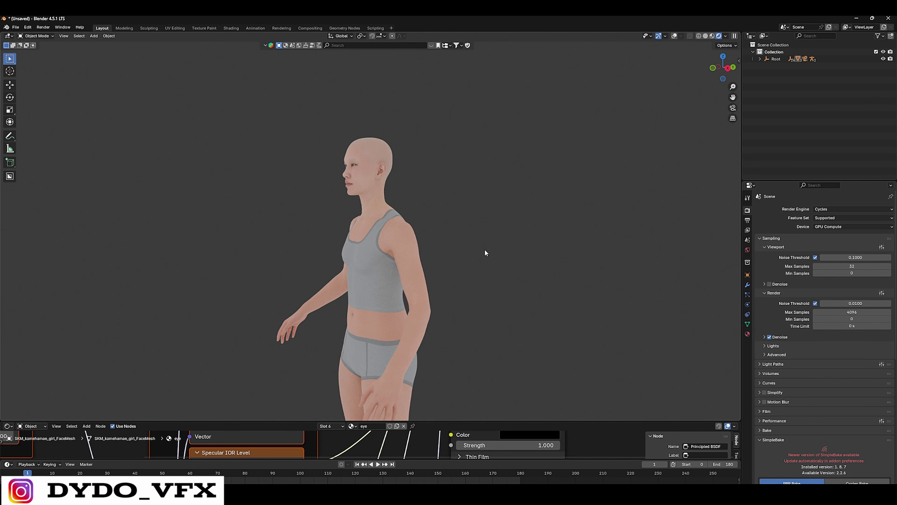
{"action": "scroll", "coordinate": [368, 199], "scroll_direction": "up", "scroll_amount": 3}
{"action": "middle_click_drag", "start_coordinate": [413, 189], "coordinate": [470, 180]}
{"action": "middle_click_drag", "start_coordinate": [390, 129], "coordinate": [412, 195], "text": "shift"}
{"action": "scroll", "coordinate": [424, 194], "scroll_direction": "up", "scroll_amount": 4}
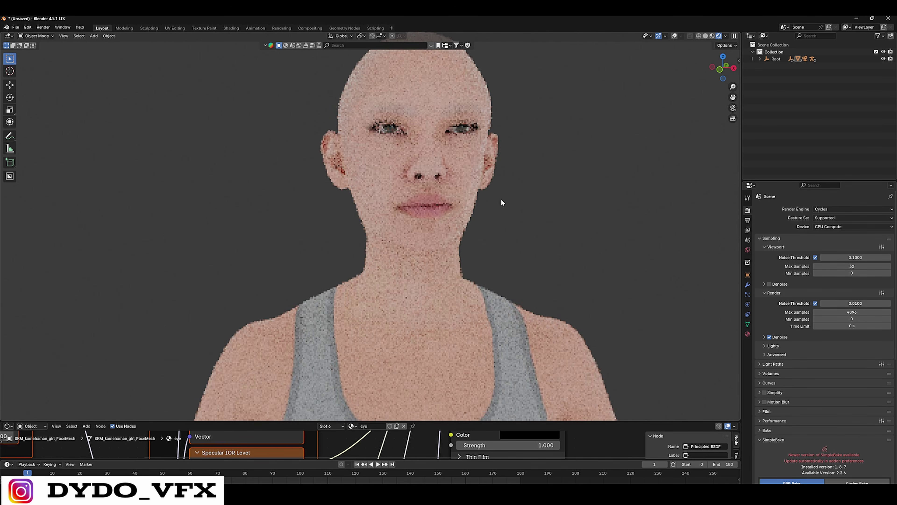
{"action": "middle_click_drag", "start_coordinate": [519, 200], "coordinate": [504, 206]}
{"action": "scroll", "coordinate": [503, 209], "scroll_direction": "down", "scroll_amount": 1}
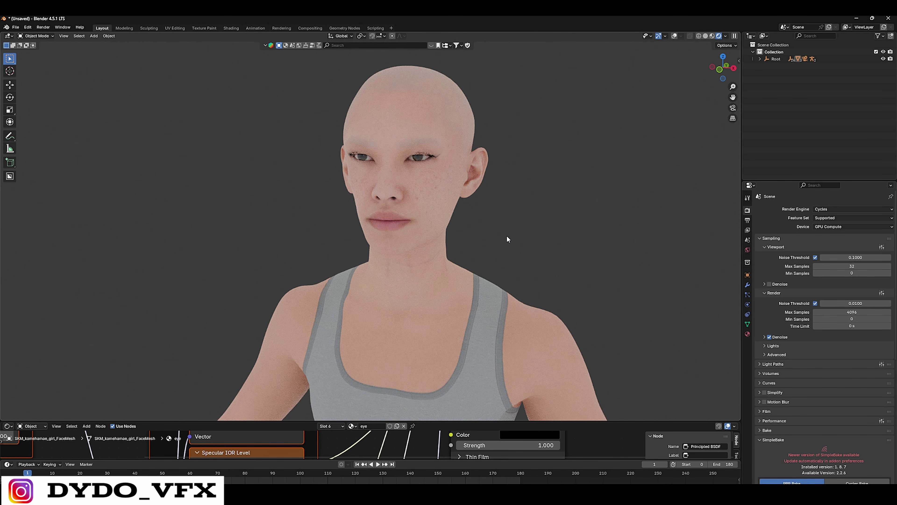
{"action": "scroll", "coordinate": [507, 236], "scroll_direction": "down", "scroll_amount": 3}
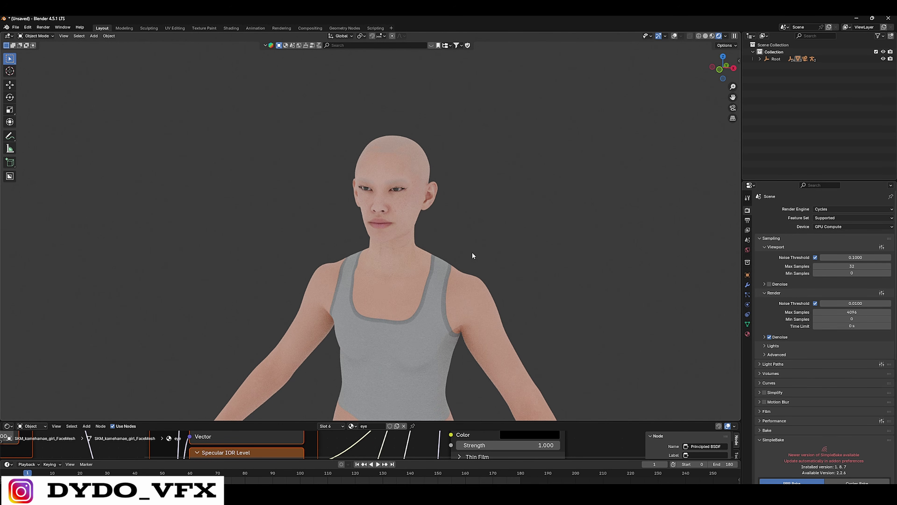